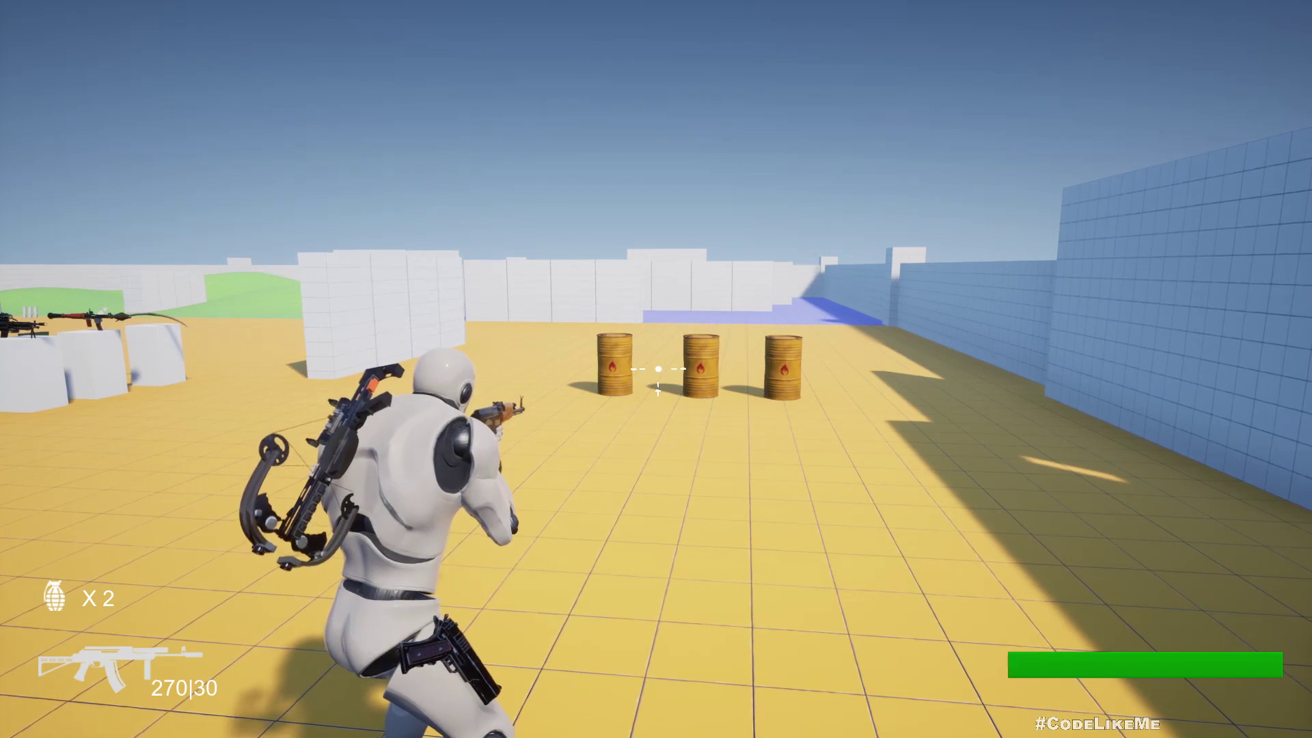
Step: Test the explosive barrels in the running game by shooting all three with the rifle, ending the play session when done
{"action": "key", "text": "d"}
{"action": "key", "text": "s"}
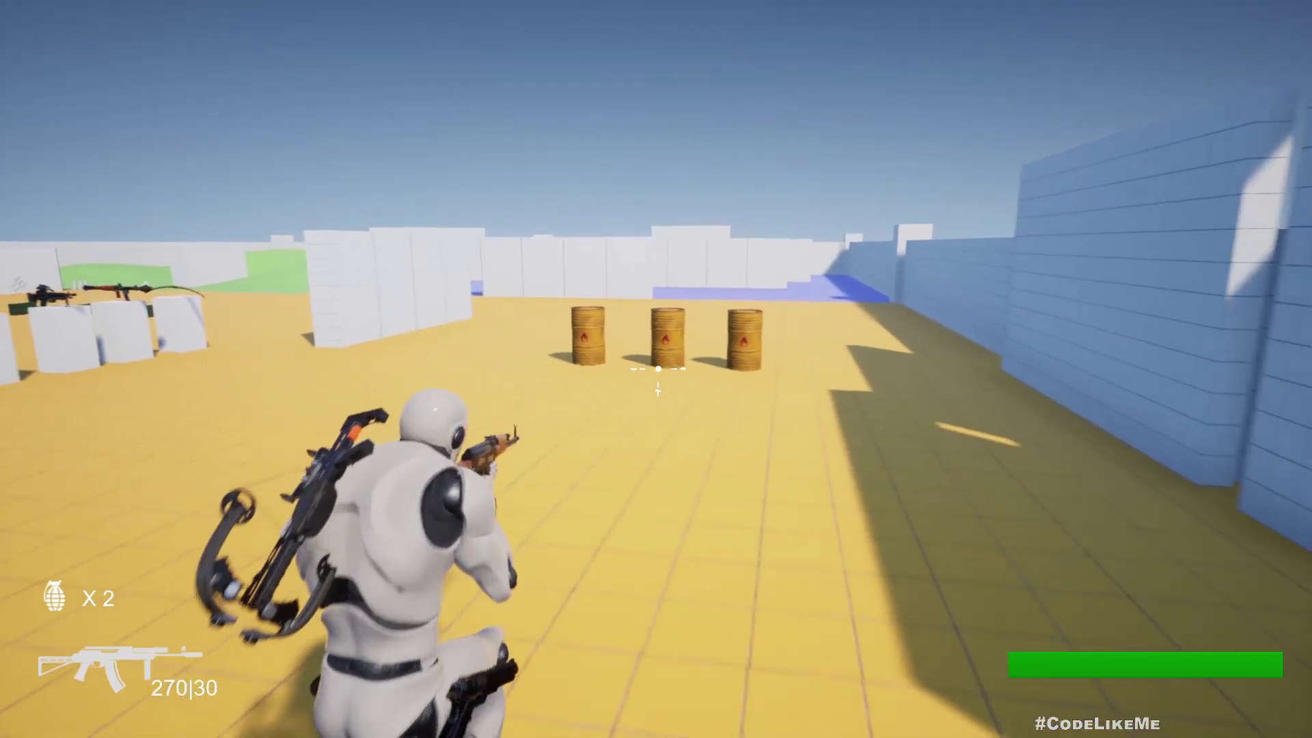
{"action": "left_click", "coordinate": [658, 369]}
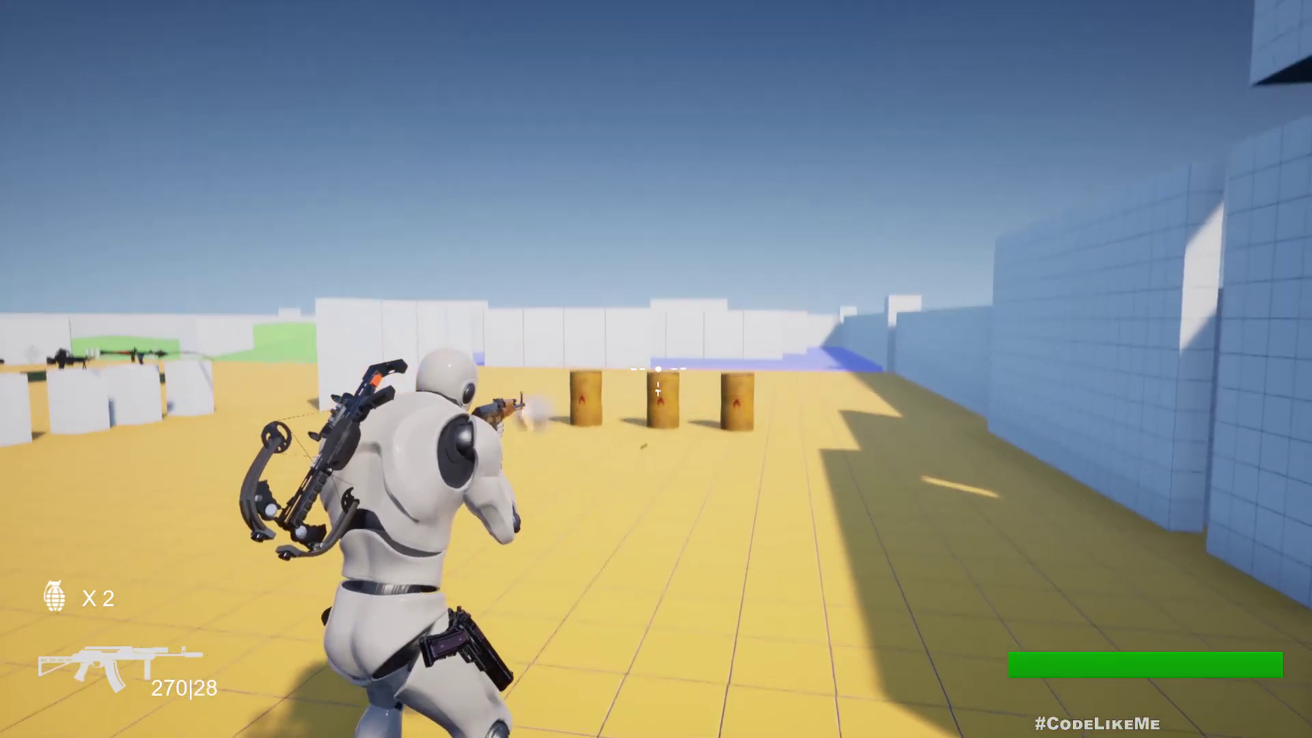
{"action": "left_click_drag", "start_coordinate": [658, 369], "coordinate": [659, 369]}
{"action": "key", "text": "a"}
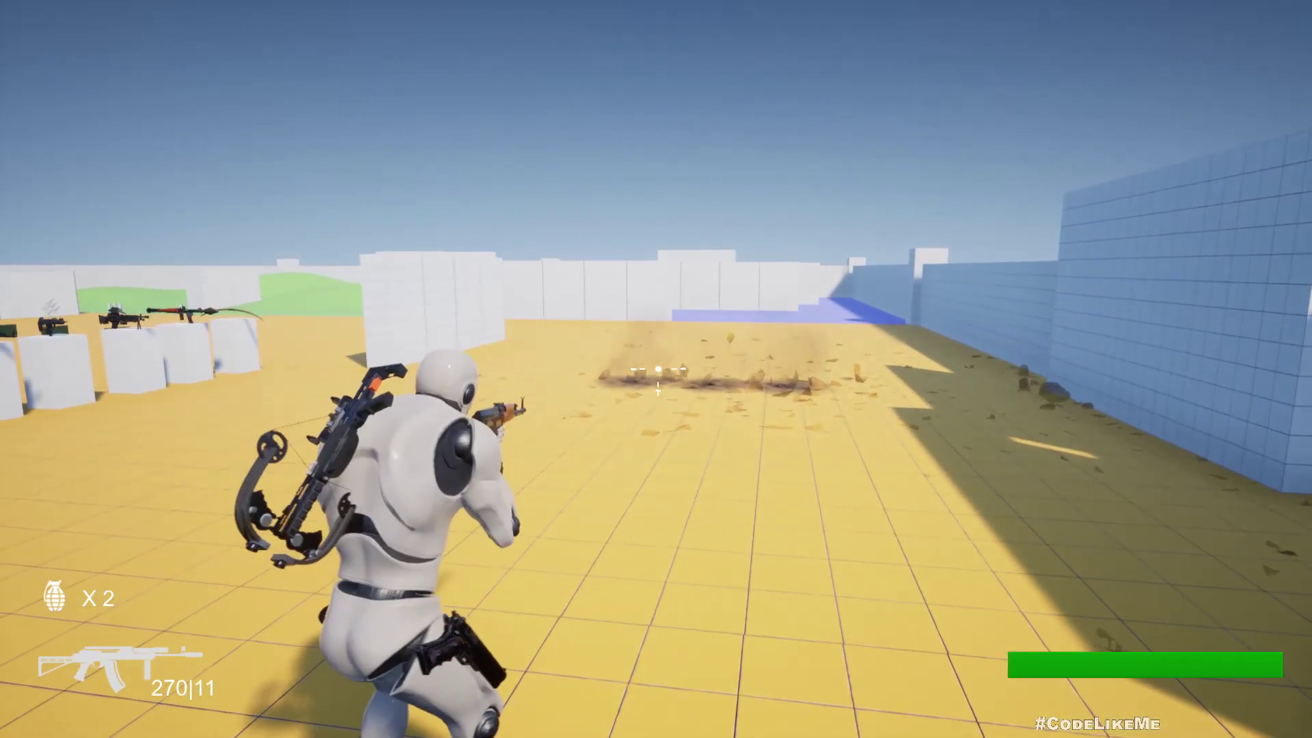
{"action": "key", "text": "w"}
{"action": "key", "text": "w"}
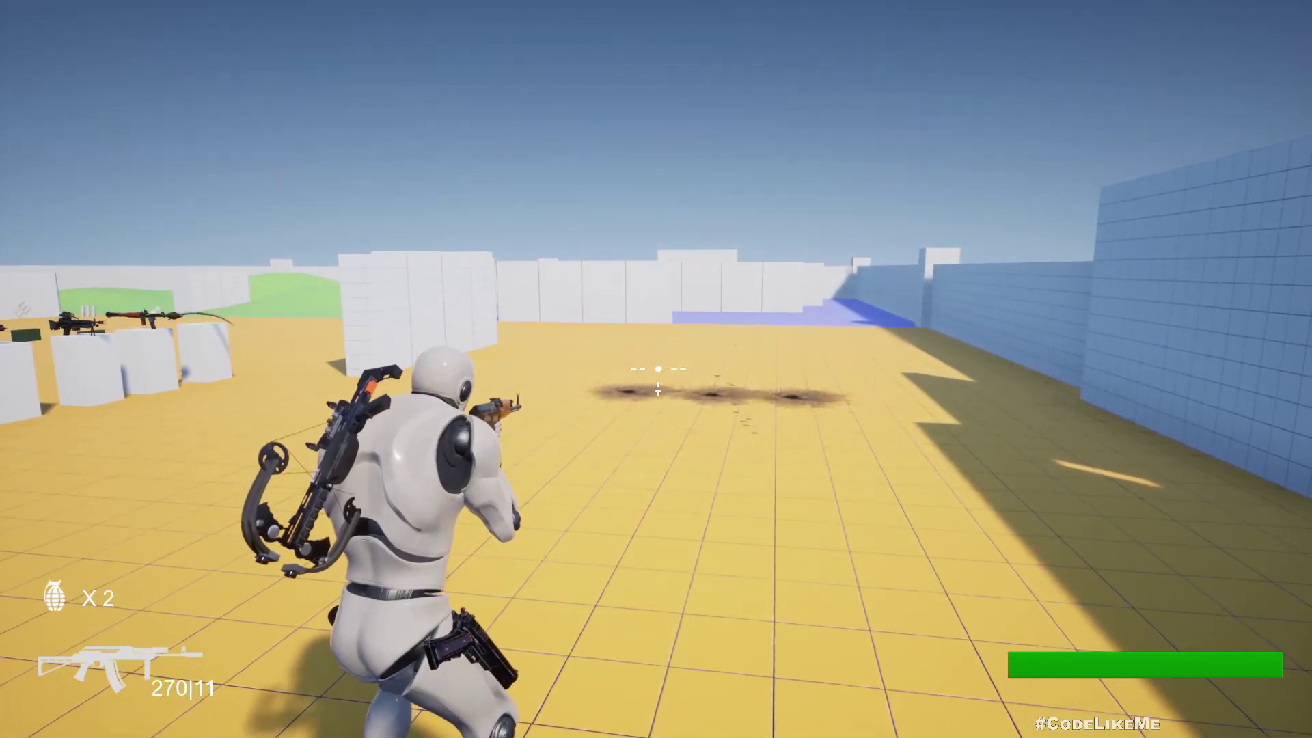
{"action": "key", "text": "Escape"}
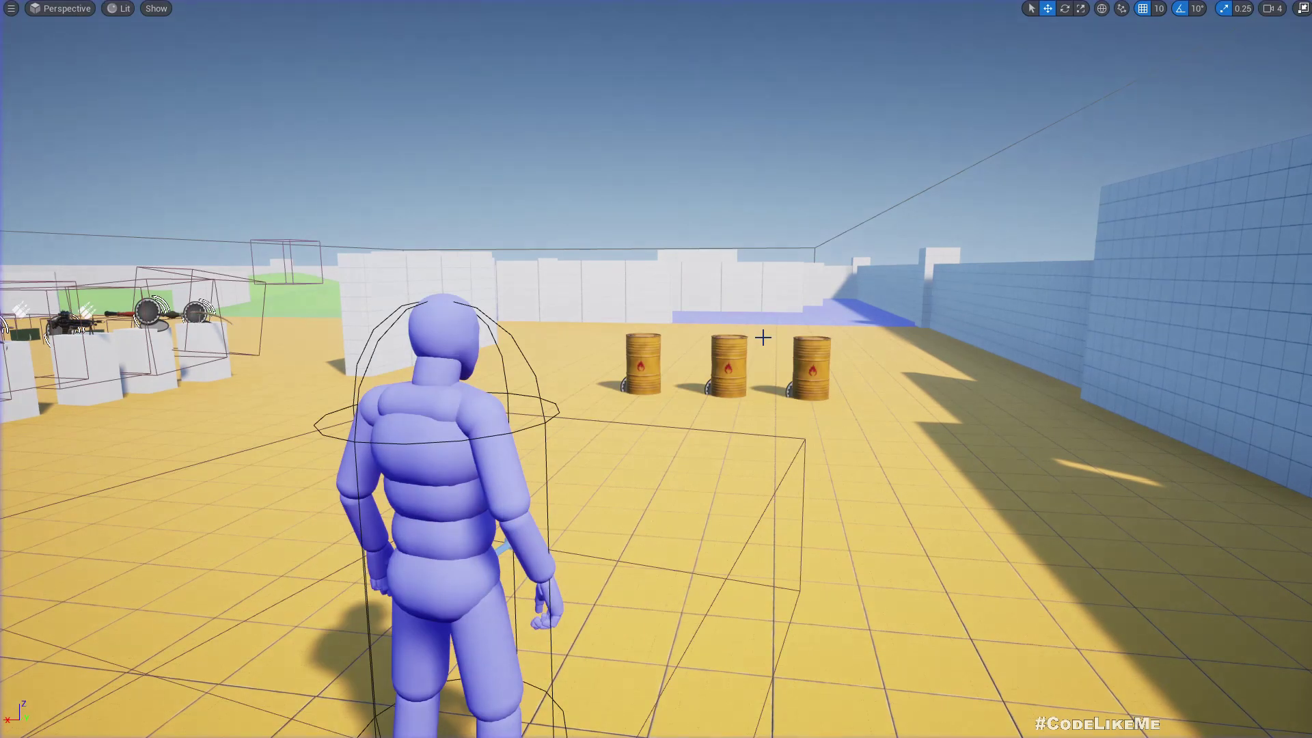
Step: Start another play session and fire the rifle at the middle explosive barrel
{"action": "key", "text": "alt+p"}
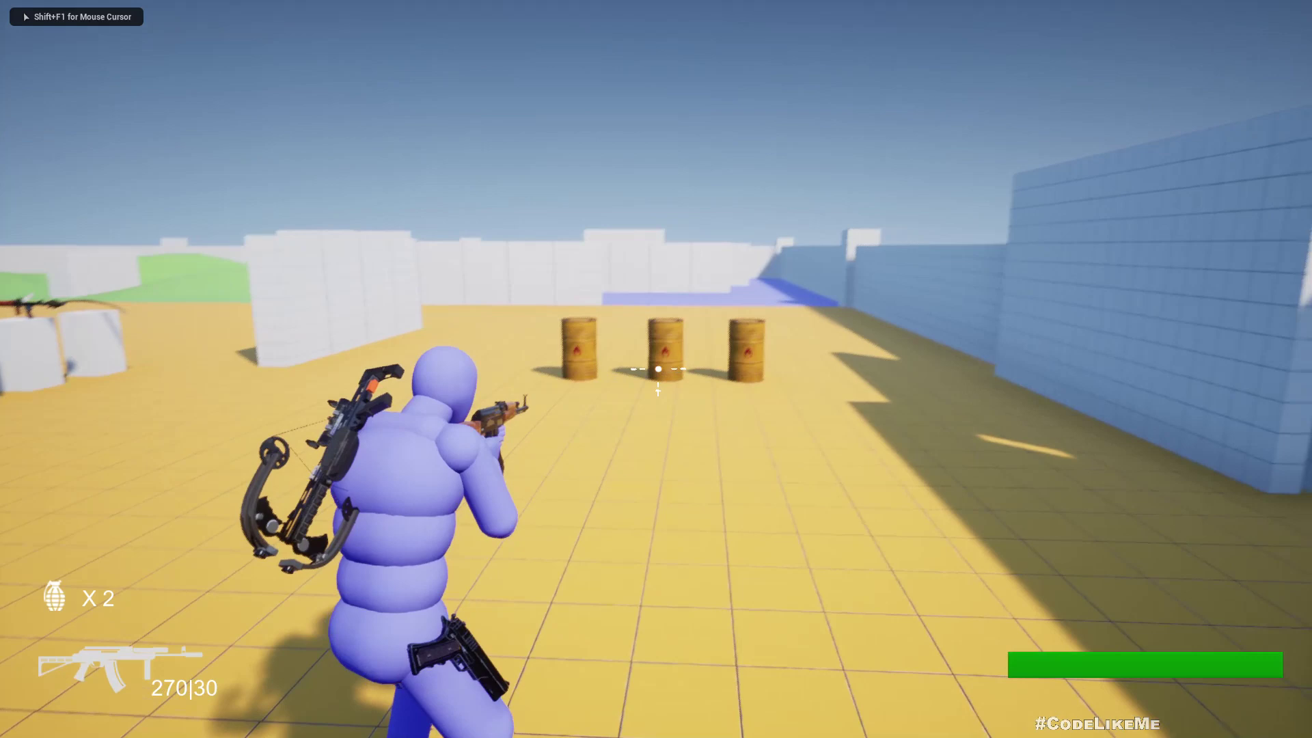
{"action": "left_click", "coordinate": [658, 369]}
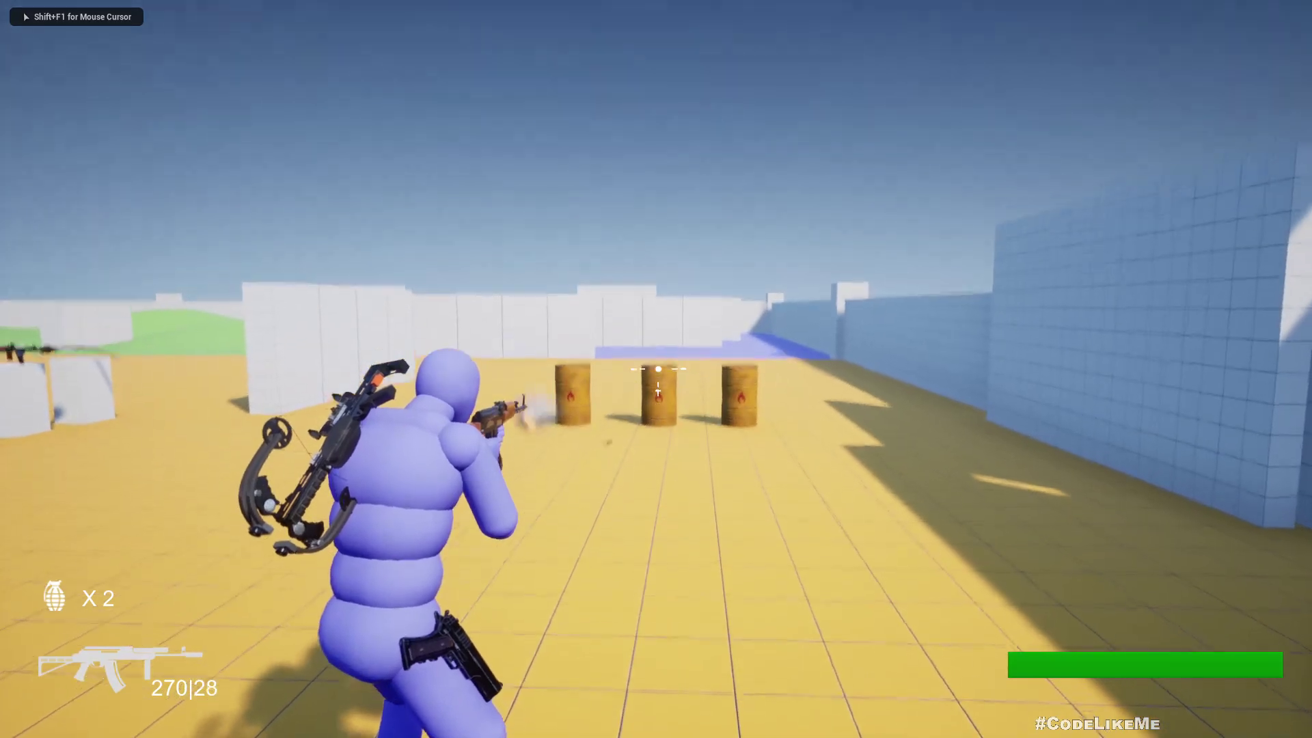
{"action": "left_click", "coordinate": [658, 369]}
{"action": "left_click", "coordinate": [658, 369]}
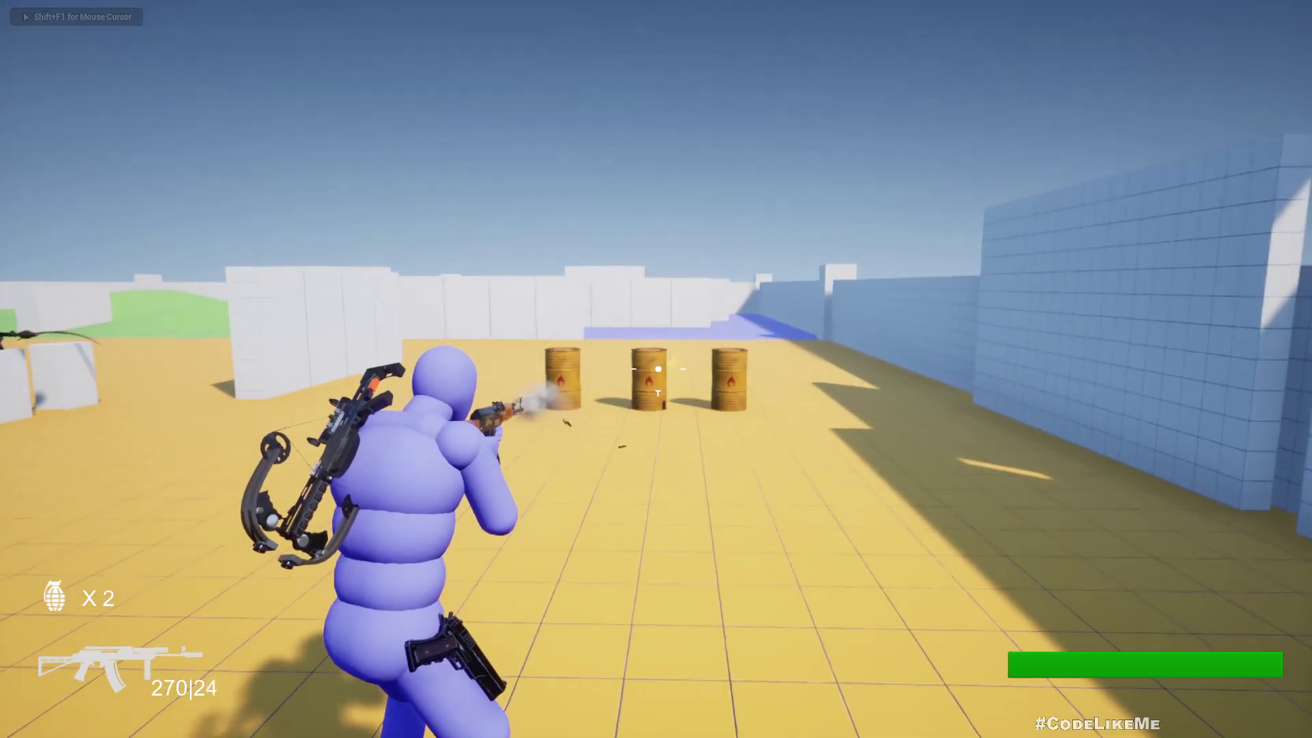
{"action": "left_click", "coordinate": [658, 369]}
{"action": "left_click", "coordinate": [658, 369]}
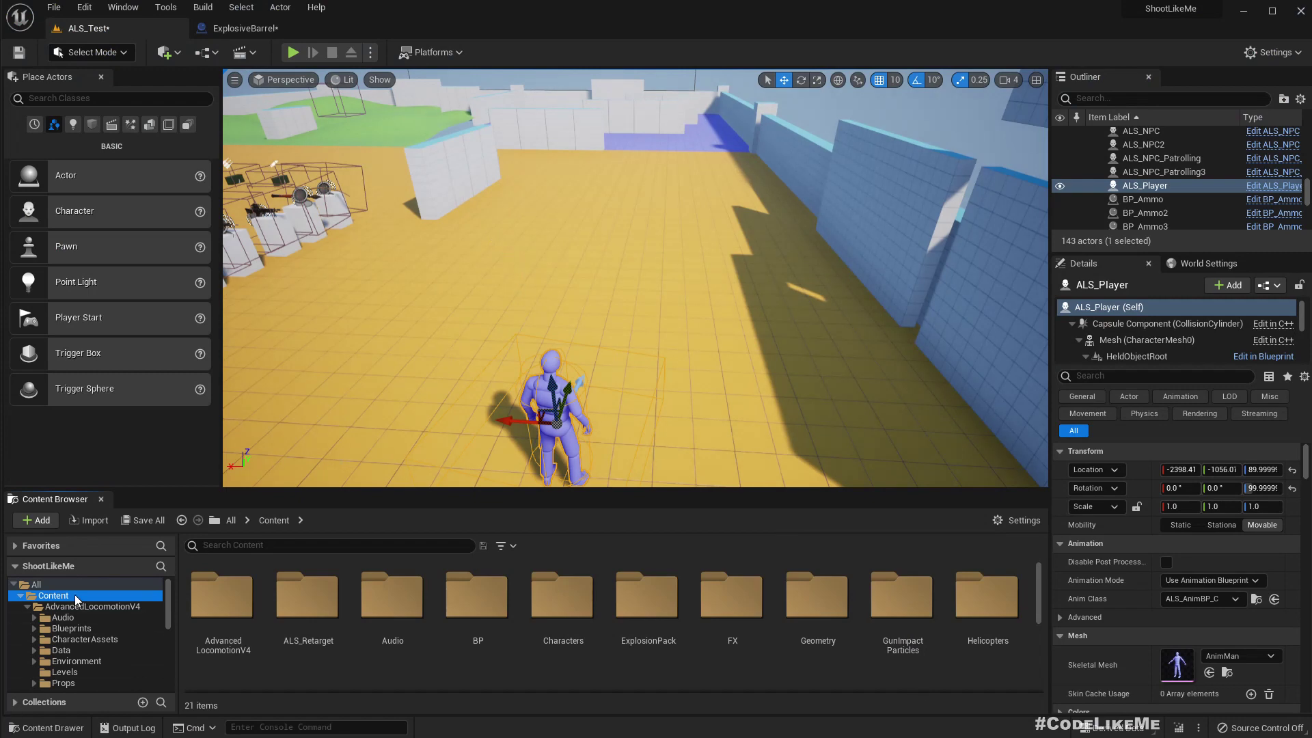
Step: Inspect the ExplosiveObject component in the ExplosiveBarrel blueprint's viewport, including its destructible mesh settings
{"action": "left_click", "coordinate": [246, 28]}
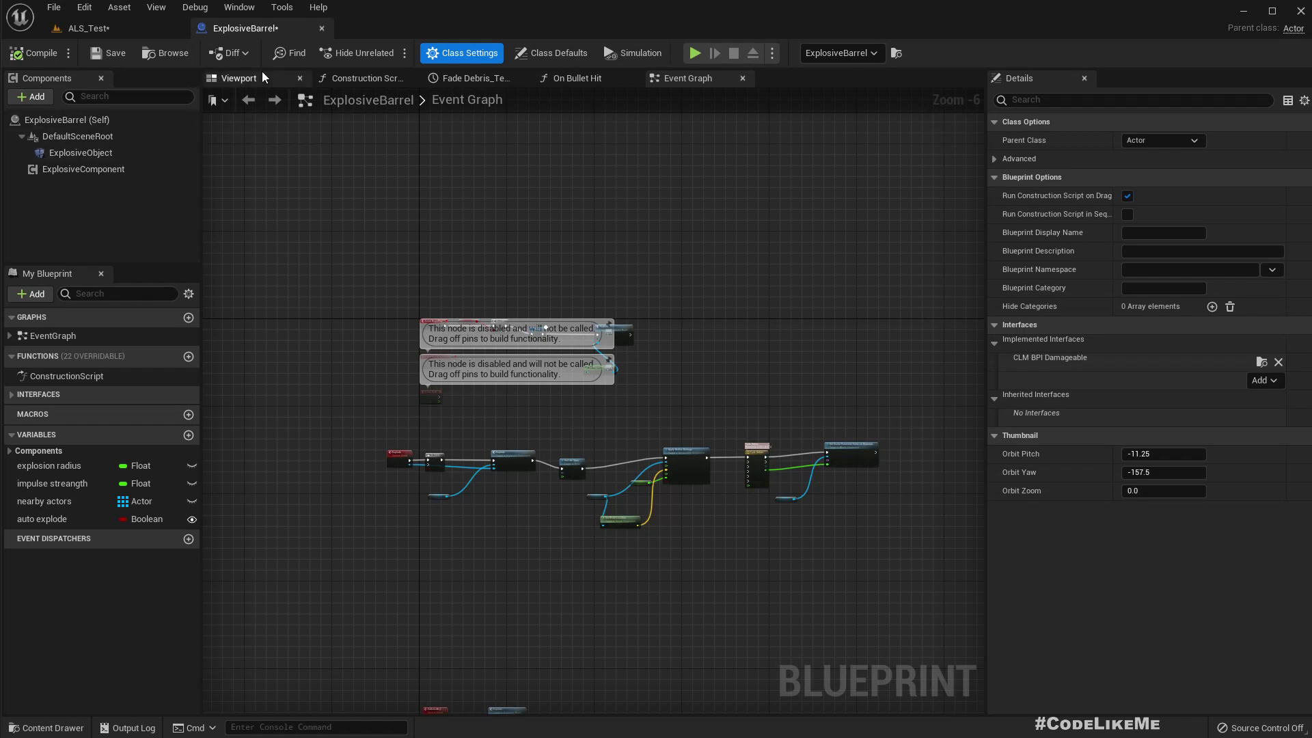
{"action": "left_click", "coordinate": [240, 78]}
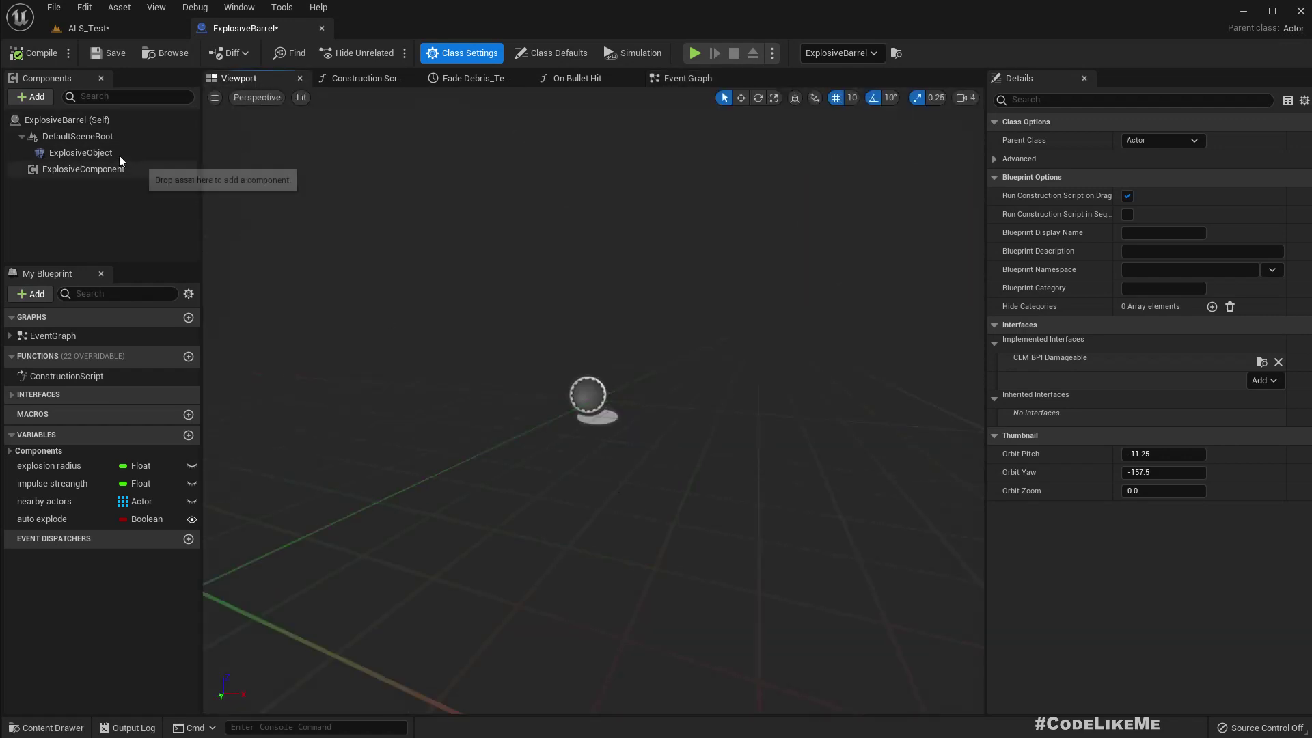
{"action": "left_click", "coordinate": [81, 153]}
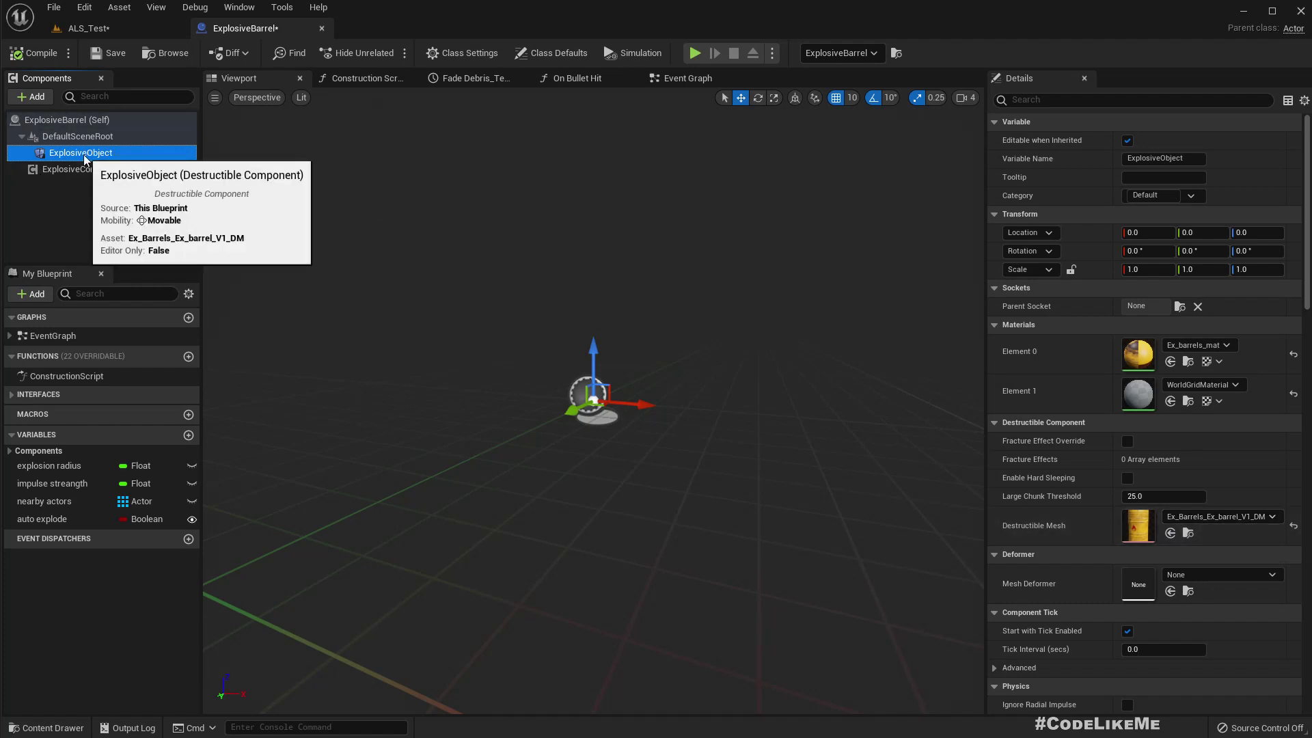
Step: Check the Apex Destruction plugin by searching the project plugins for "apex", returning to the ALS_Test level when done
{"action": "left_click", "coordinate": [87, 28]}
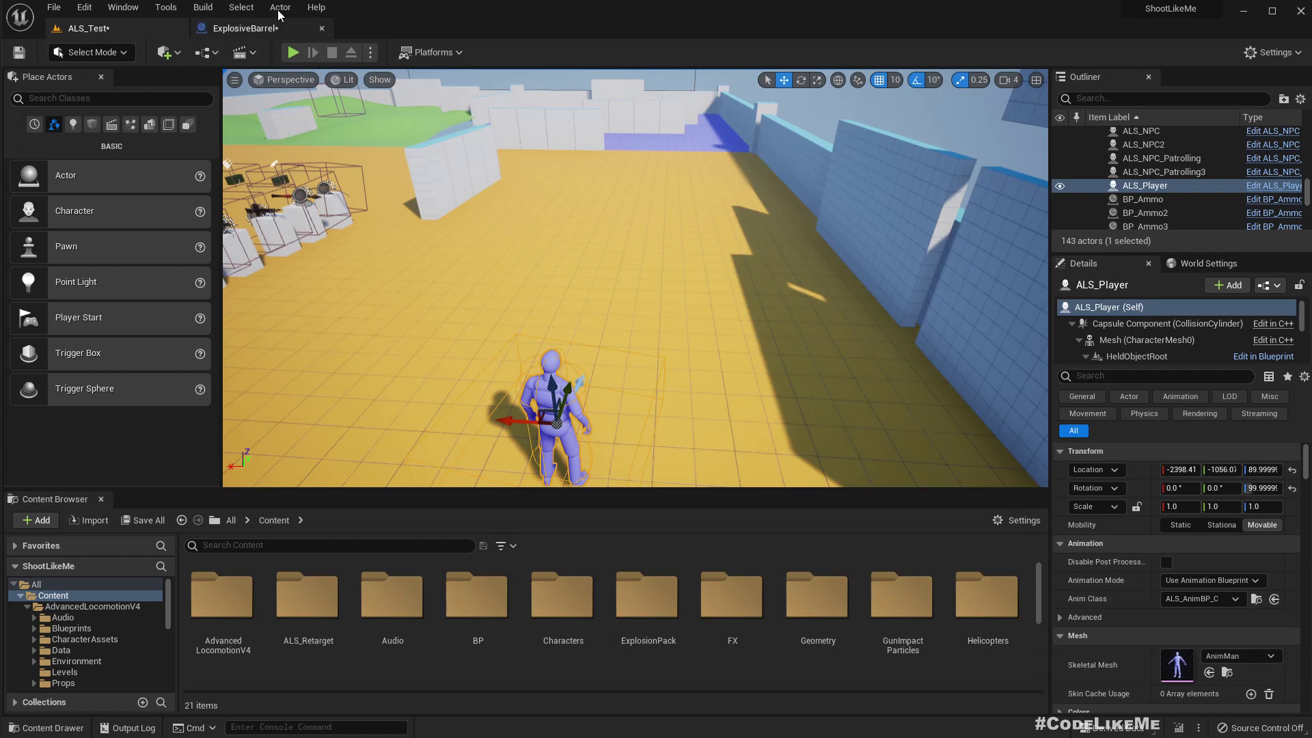
{"action": "left_click", "coordinate": [1273, 52]}
{"action": "left_click", "coordinate": [1292, 123]}
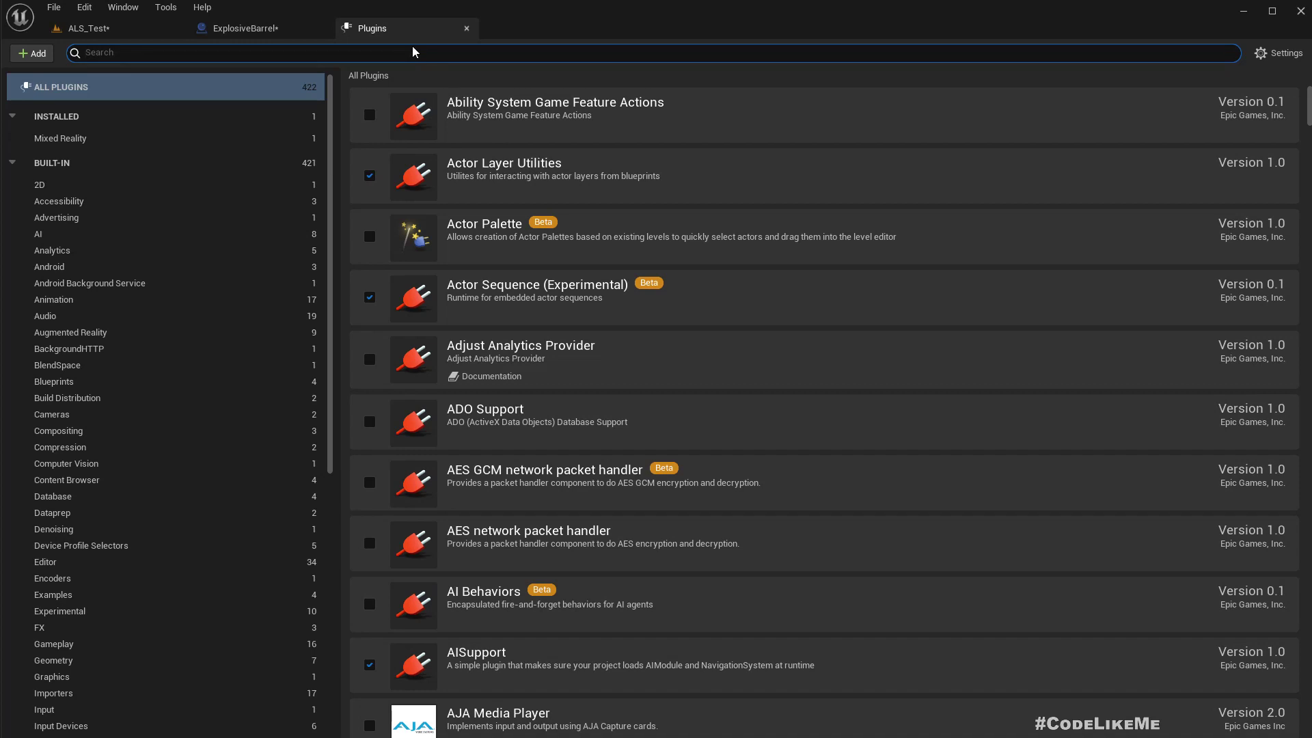
{"action": "type", "text": "apex"}
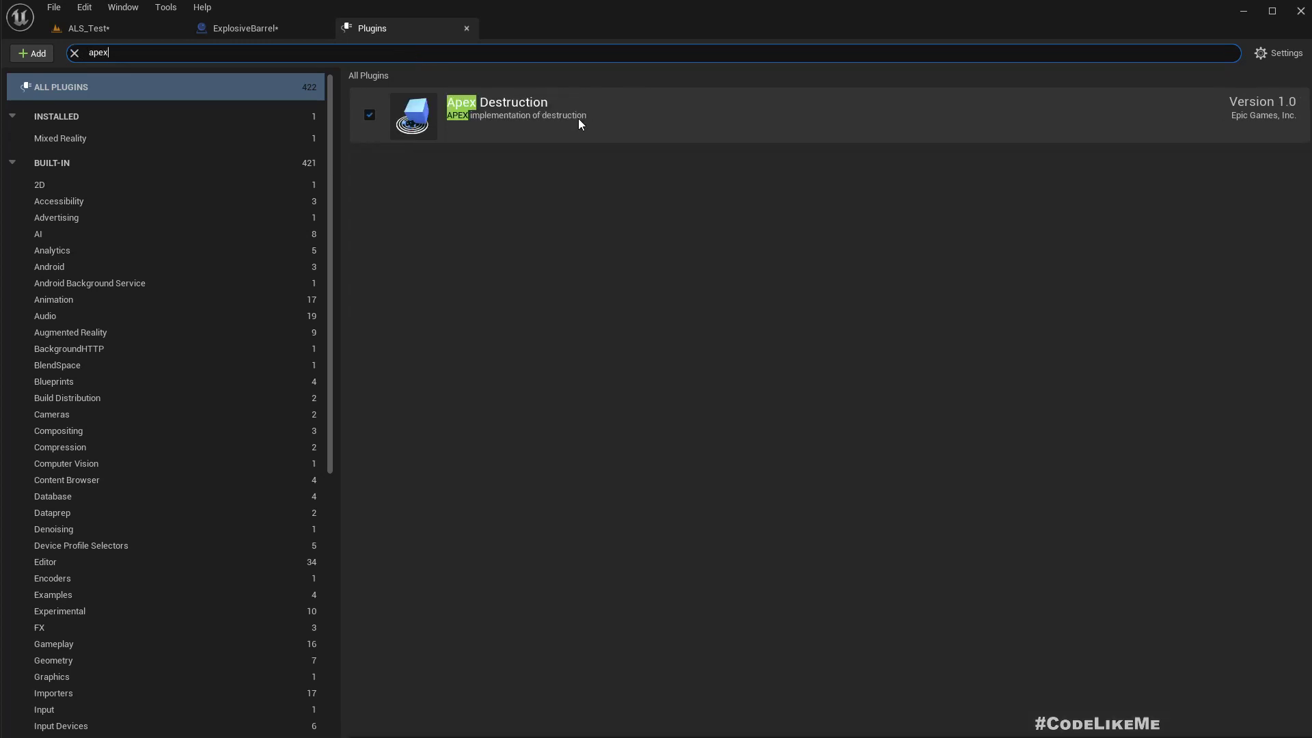
{"action": "left_click", "coordinate": [736, 145]}
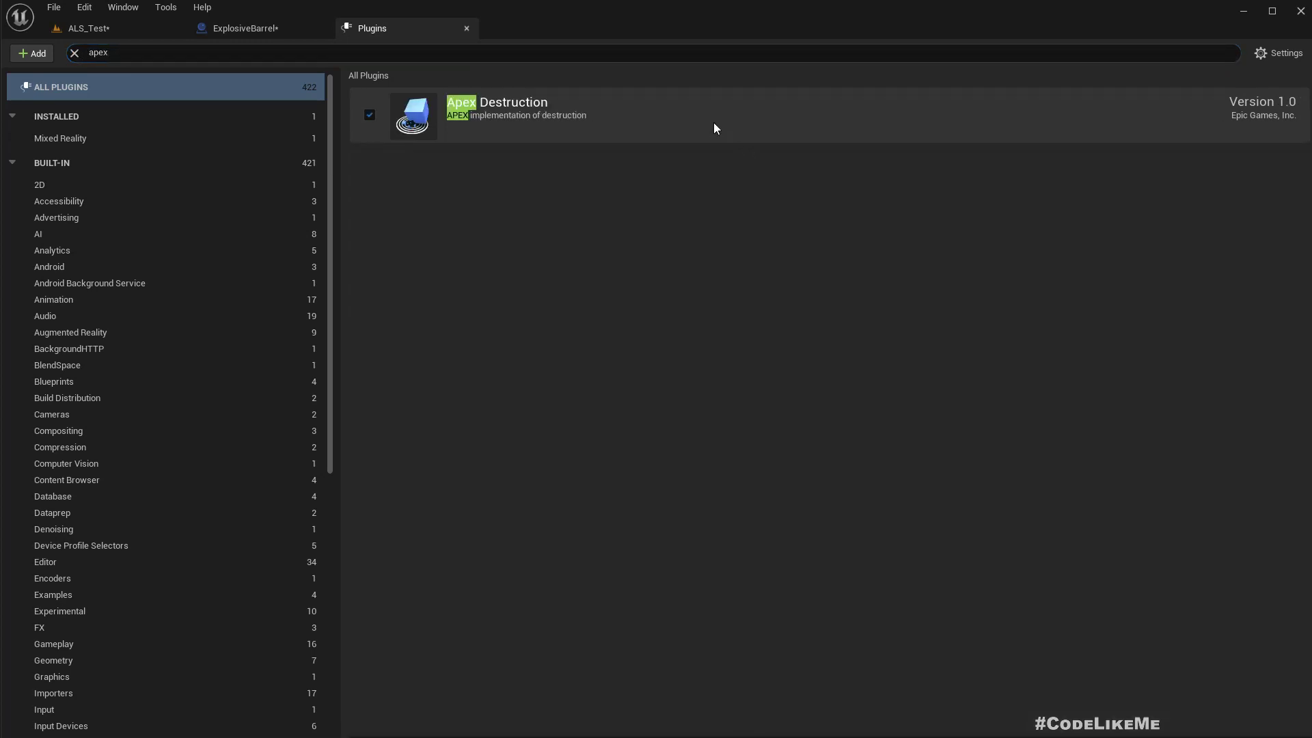
{"action": "left_click", "coordinate": [466, 29]}
{"action": "left_click", "coordinate": [89, 33]}
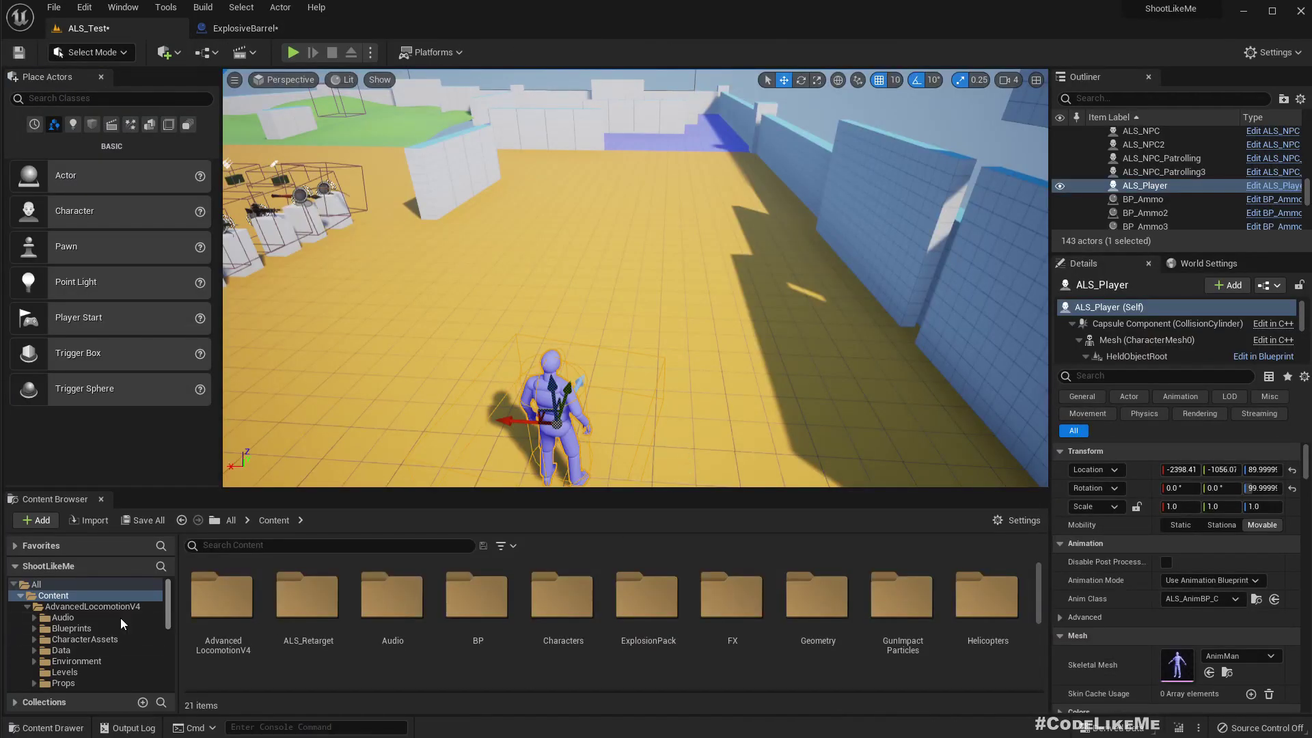
Step: Locate the barrel's destructible mesh asset from the ExplosiveBarrel blueprint and place the Ex_Barrels_Ex_barrel_V1 static mesh on the level's open floor
{"action": "left_click", "coordinate": [27, 607]}
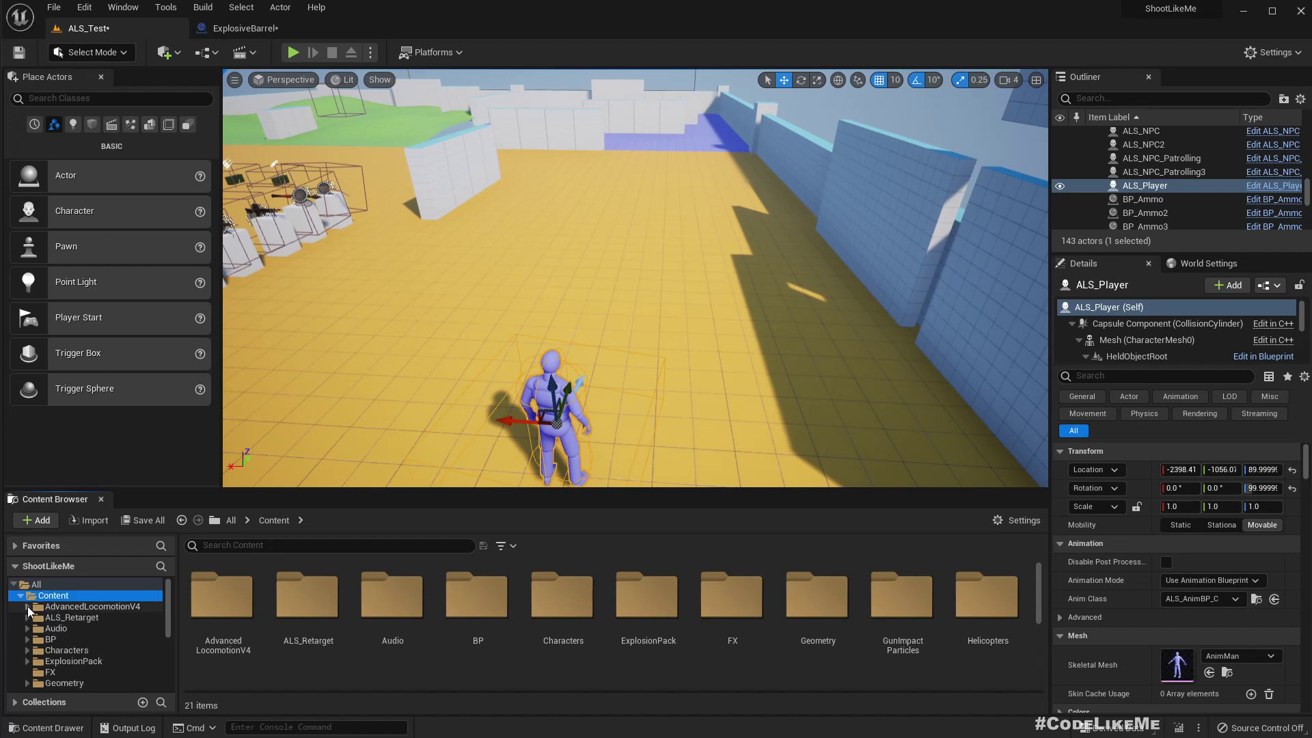
{"action": "left_click", "coordinate": [245, 28]}
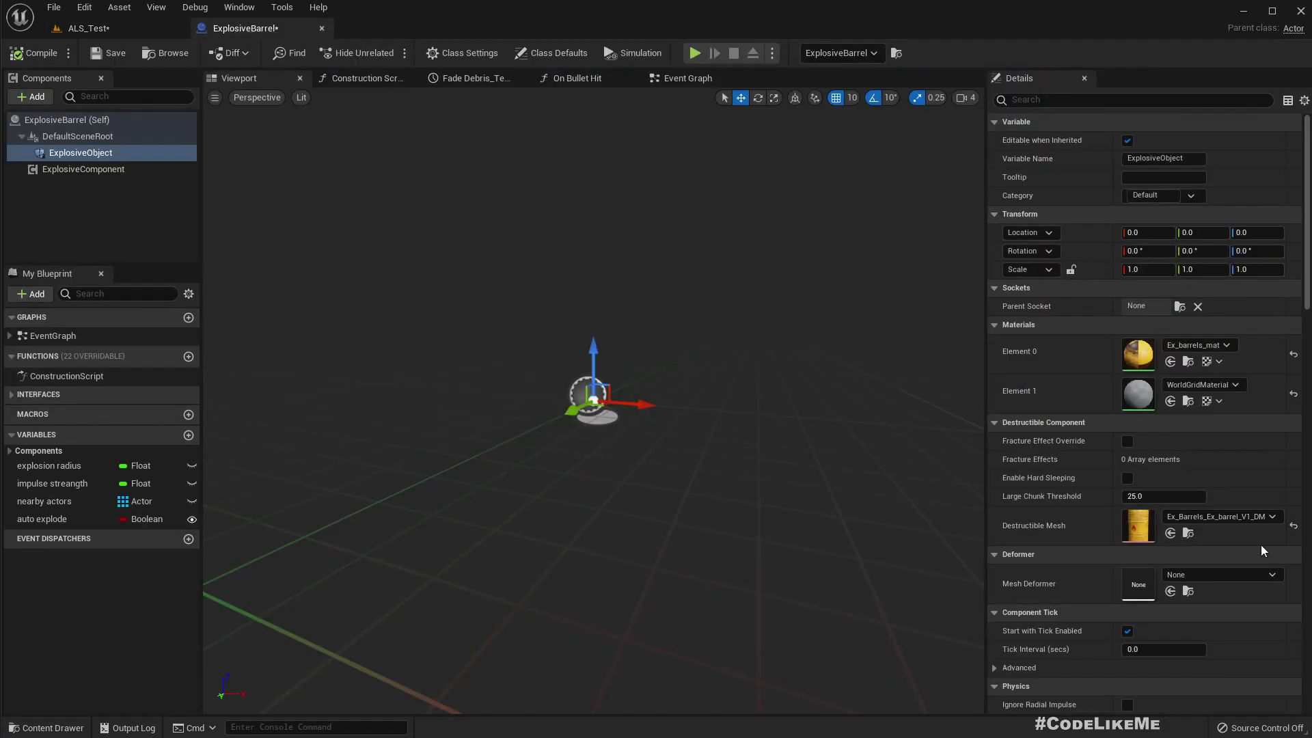
{"action": "left_click", "coordinate": [1189, 535]}
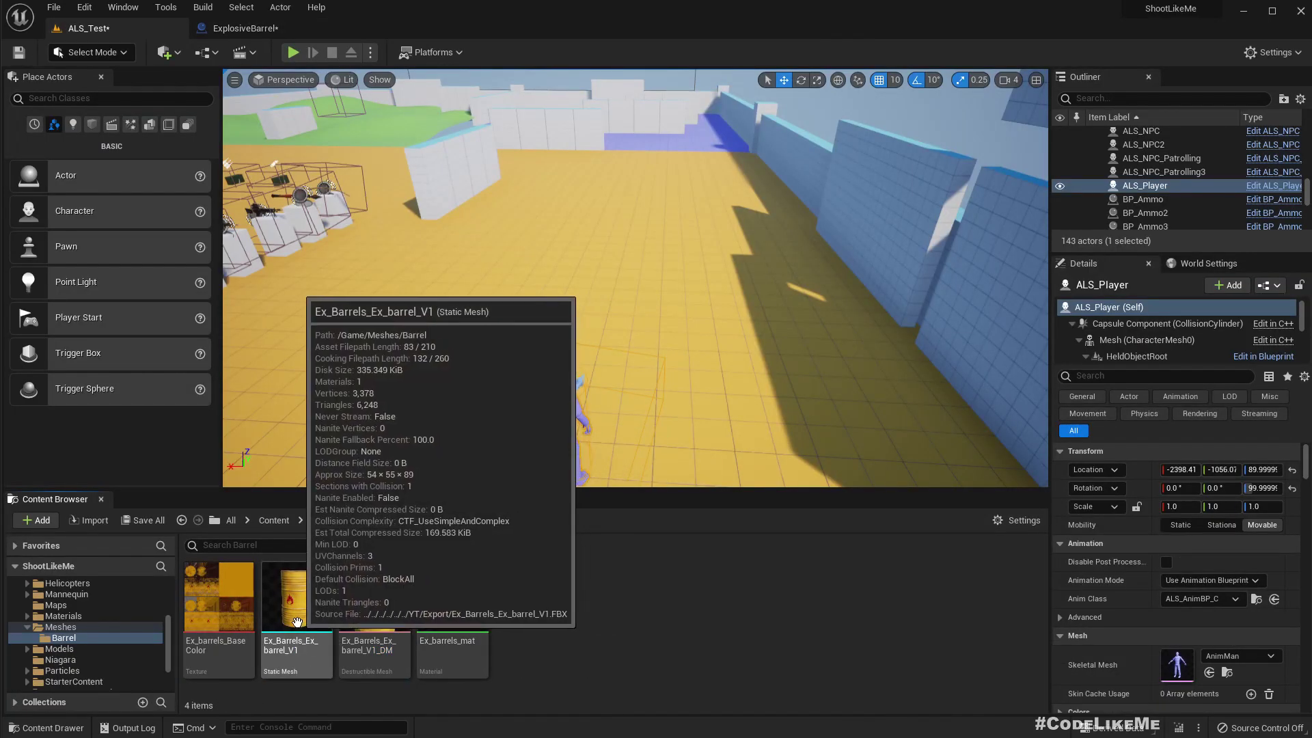
{"action": "left_click_drag", "start_coordinate": [298, 622], "coordinate": [600, 229]}
{"action": "right_click_drag", "start_coordinate": [600, 230], "coordinate": [623, 330]}
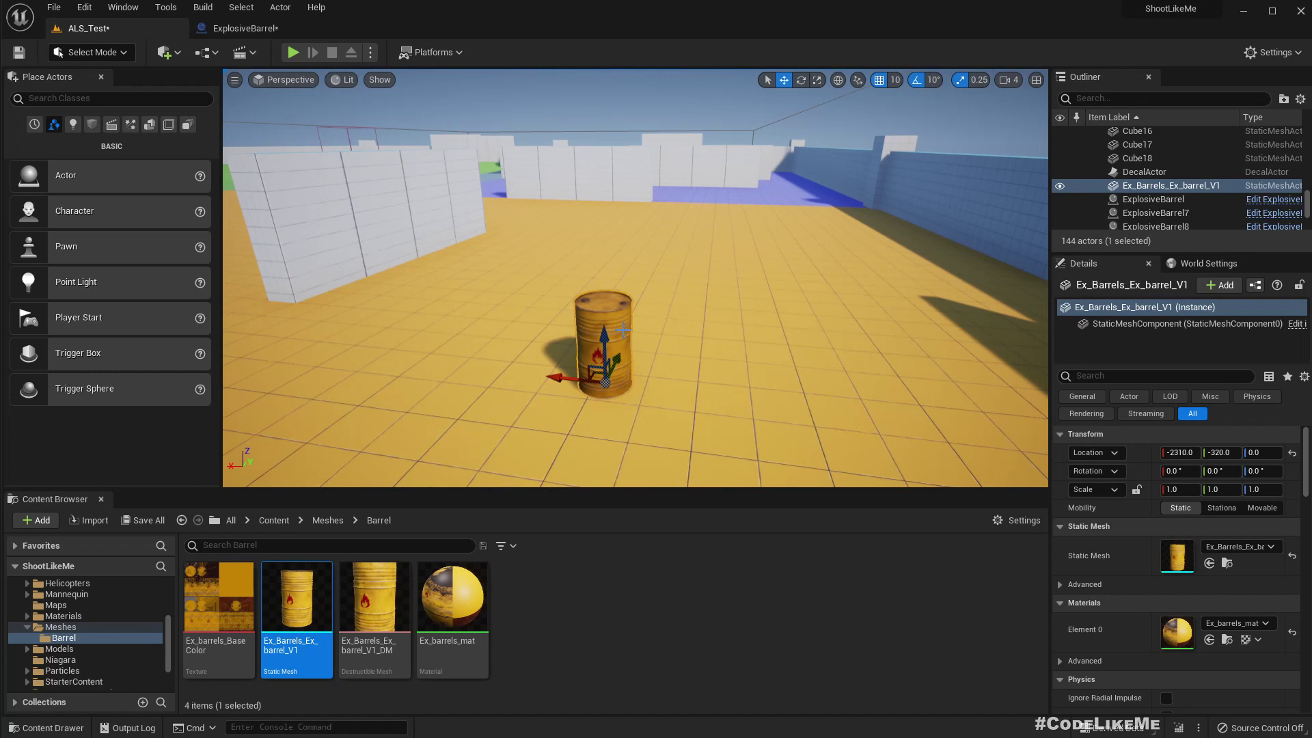
Step: Switch the editor to Fracture mode and dock its Mode Toolbar beneath the Fracture settings, closing the Level Statistics window
{"action": "left_click", "coordinate": [88, 50]}
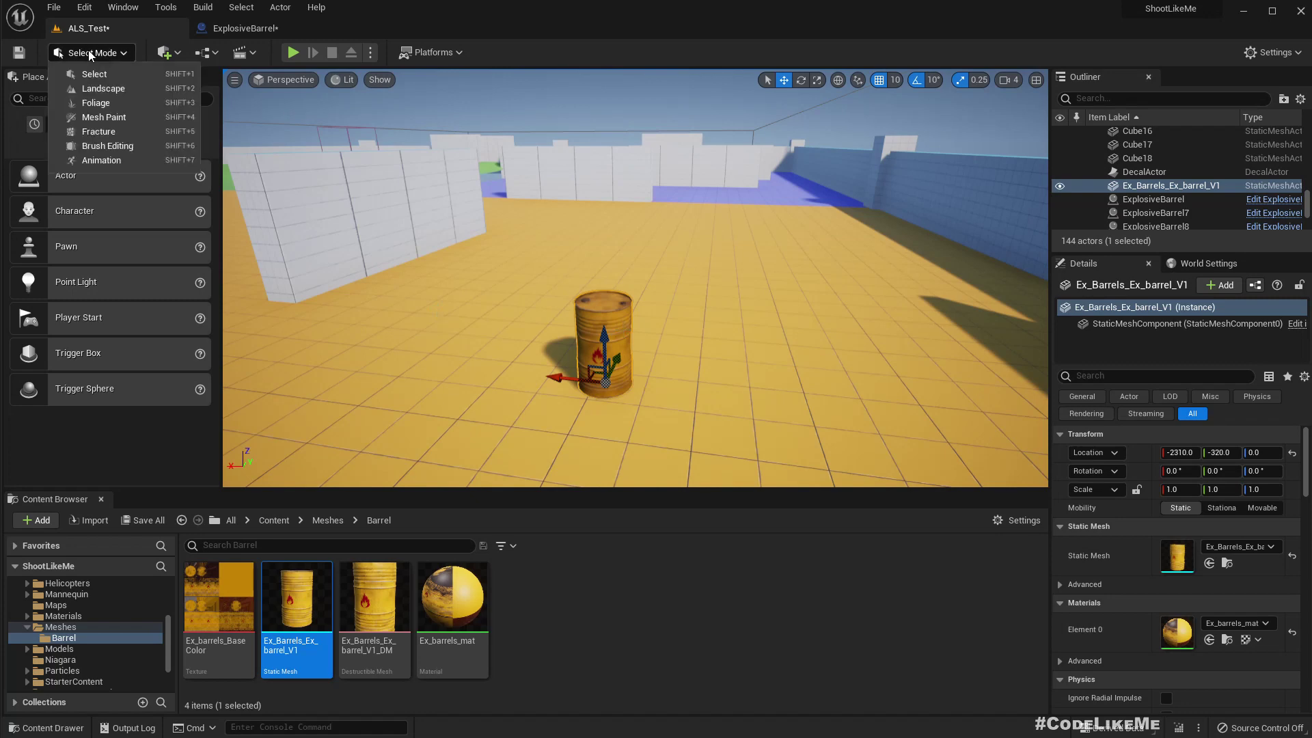
{"action": "left_click", "coordinate": [102, 134]}
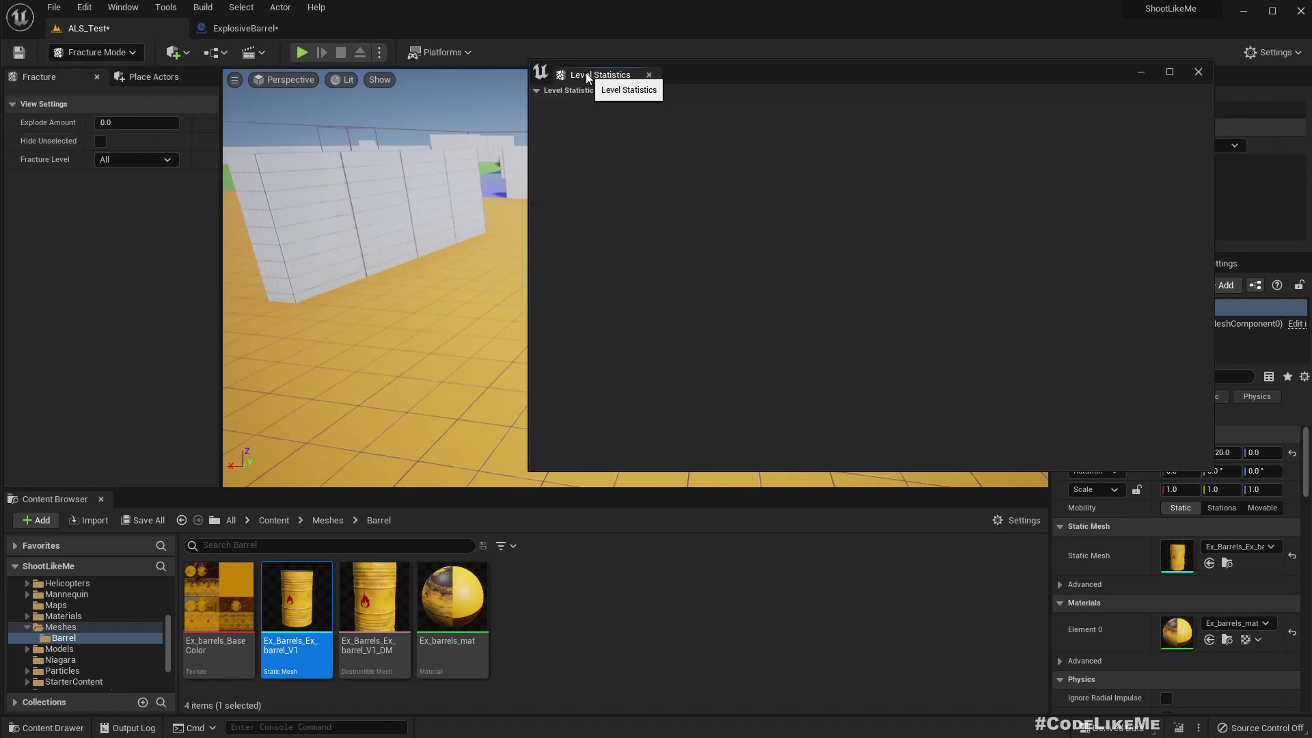
{"action": "left_click_drag", "start_coordinate": [585, 73], "coordinate": [131, 85]}
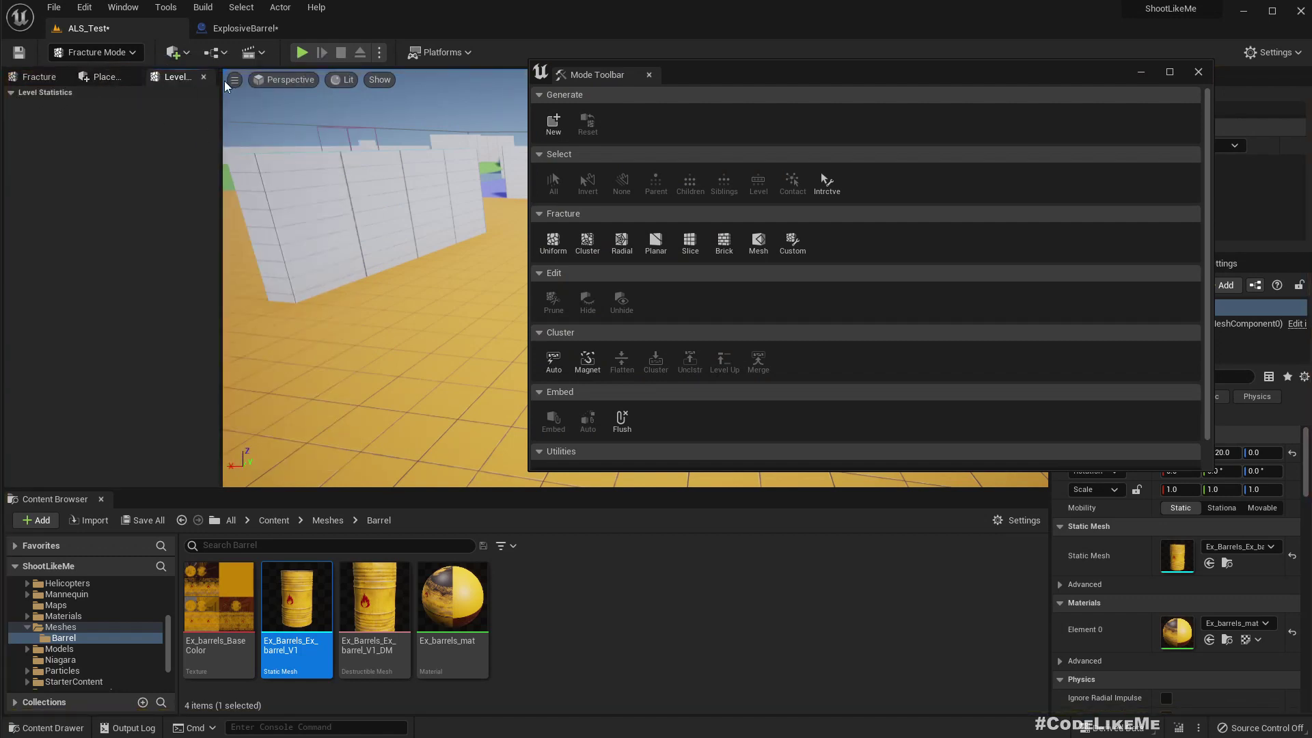
{"action": "left_click", "coordinate": [203, 76]}
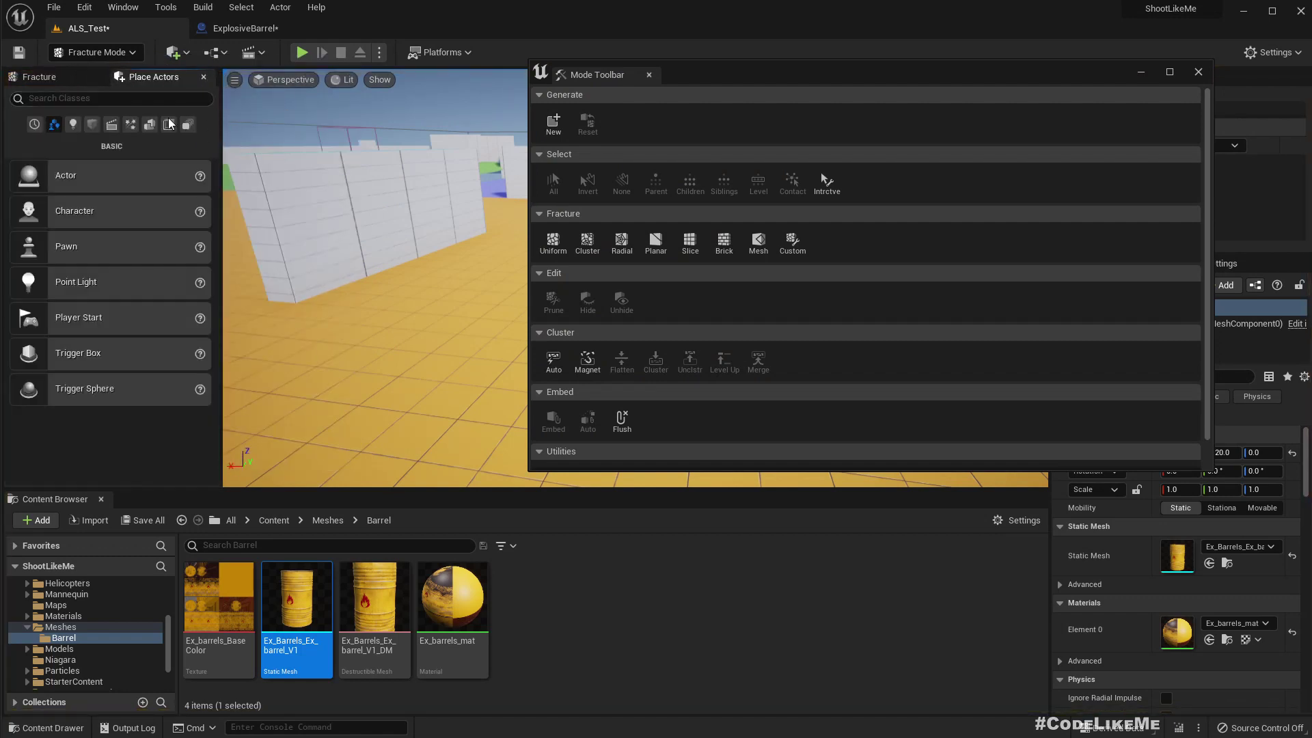
{"action": "left_click", "coordinate": [41, 76]}
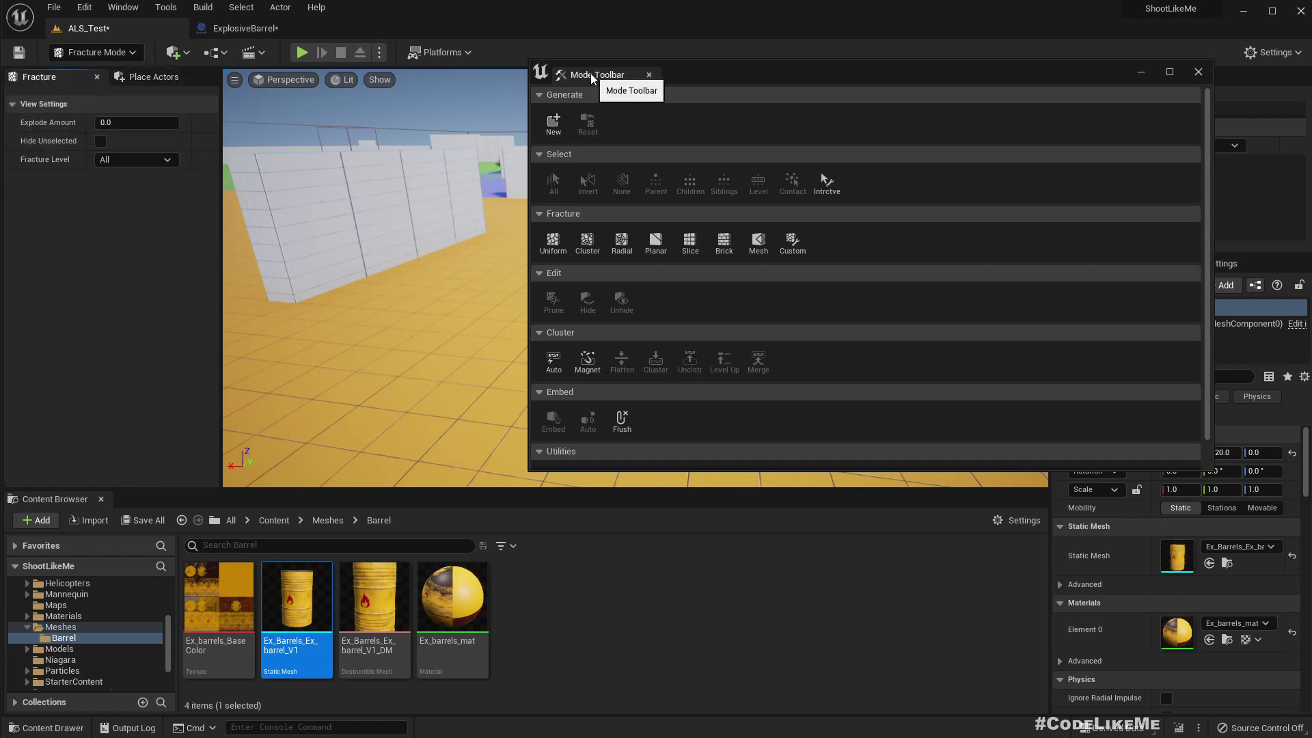
{"action": "left_click_drag", "start_coordinate": [591, 77], "coordinate": [84, 408]}
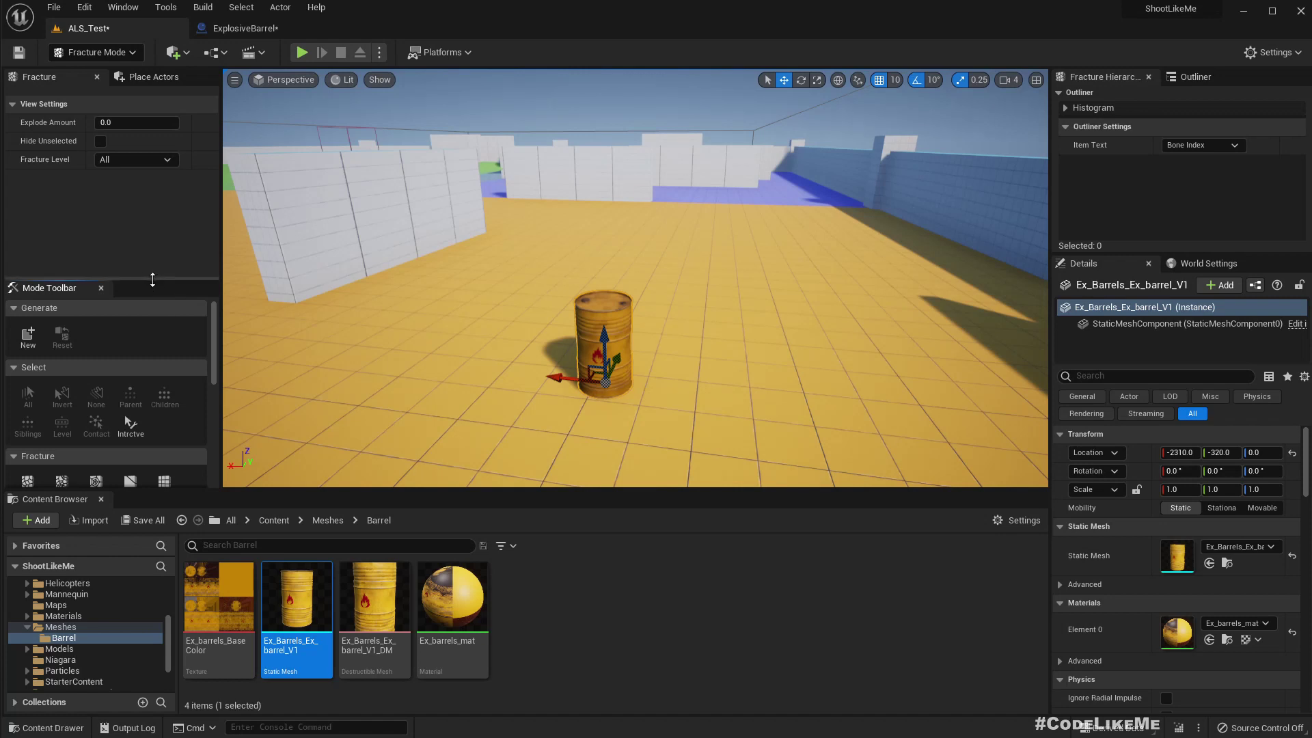
{"action": "left_click_drag", "start_coordinate": [152, 280], "coordinate": [152, 222]}
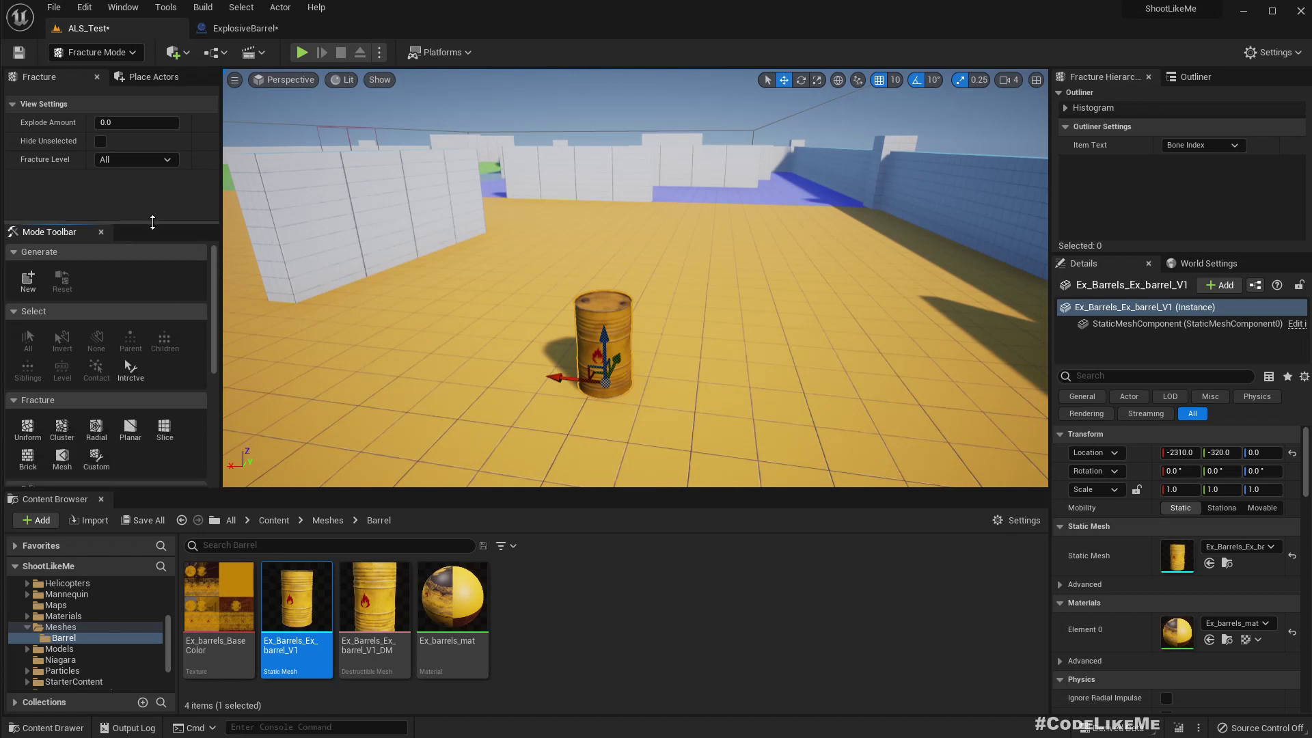
Step: Generate a geometry collection named GC_Barrel from the placed barrel, stored in the Meshes/Barrel folder
{"action": "left_click", "coordinate": [28, 282]}
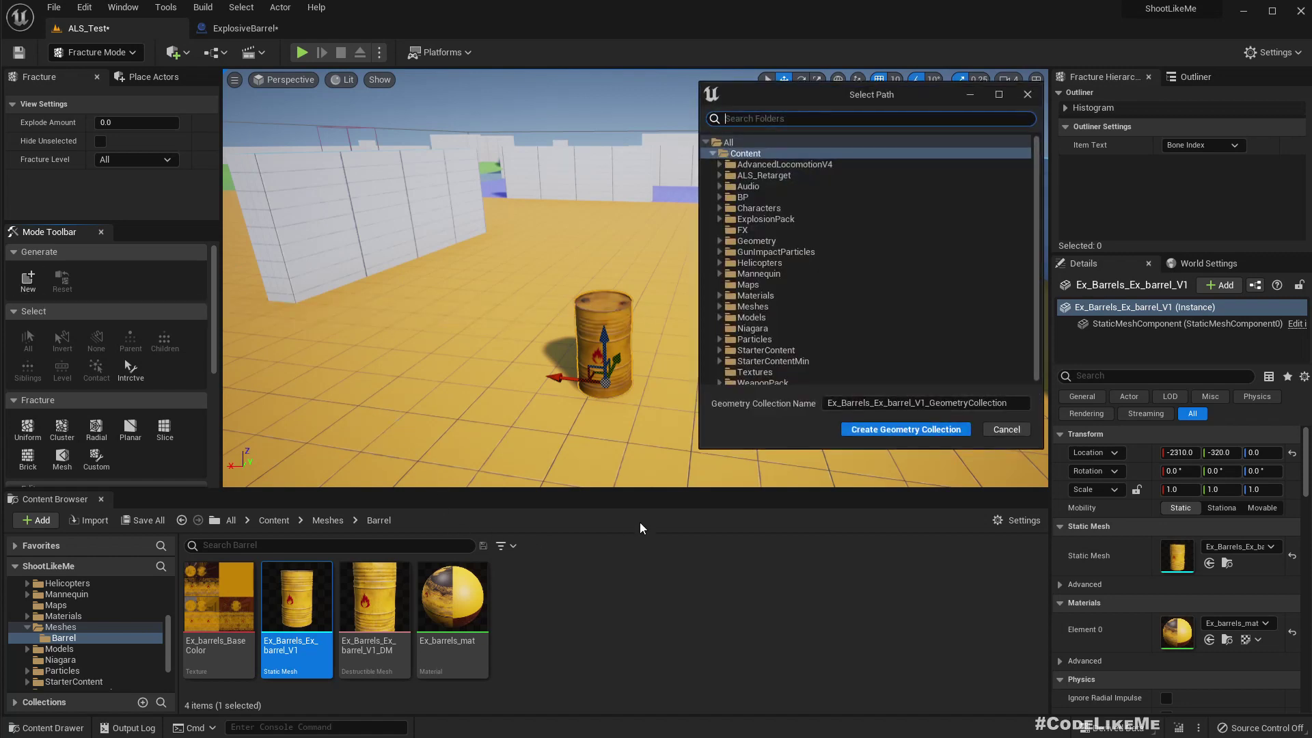
{"action": "left_click", "coordinate": [719, 307]}
{"action": "left_click", "coordinate": [759, 320]}
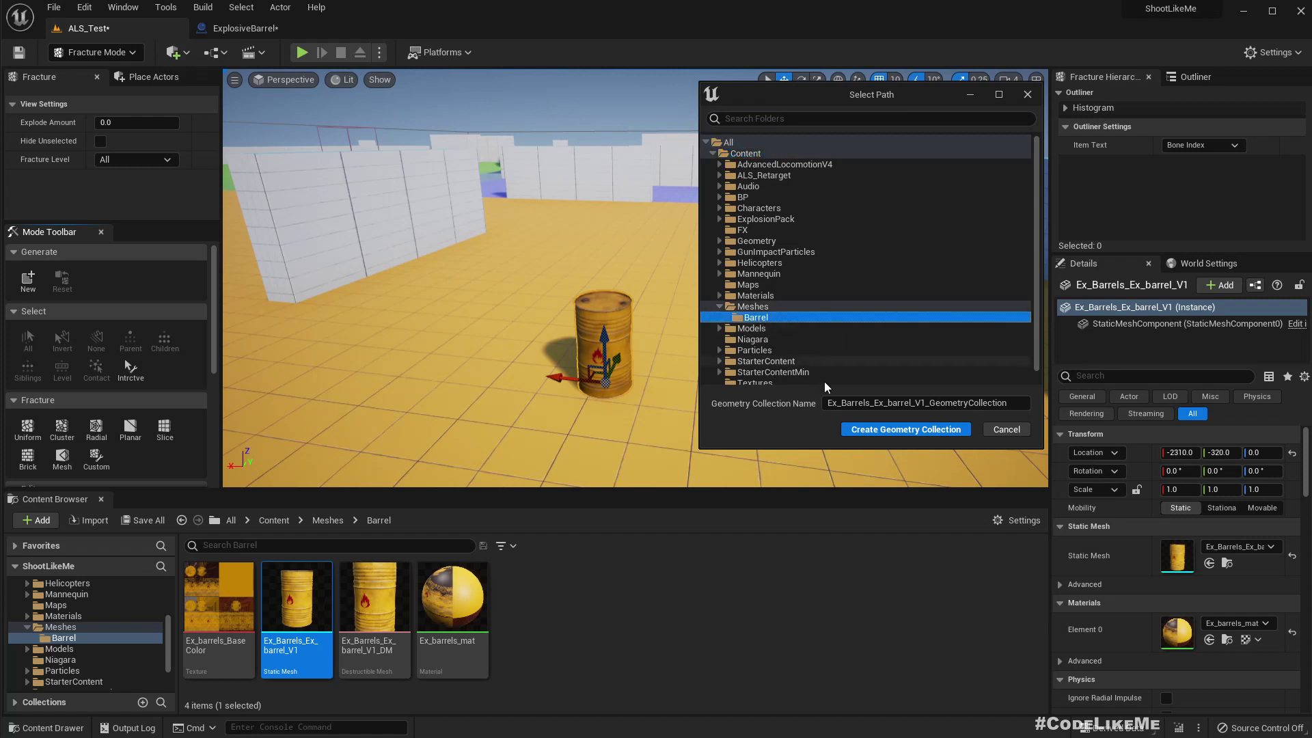
{"action": "left_click", "coordinate": [893, 403]}
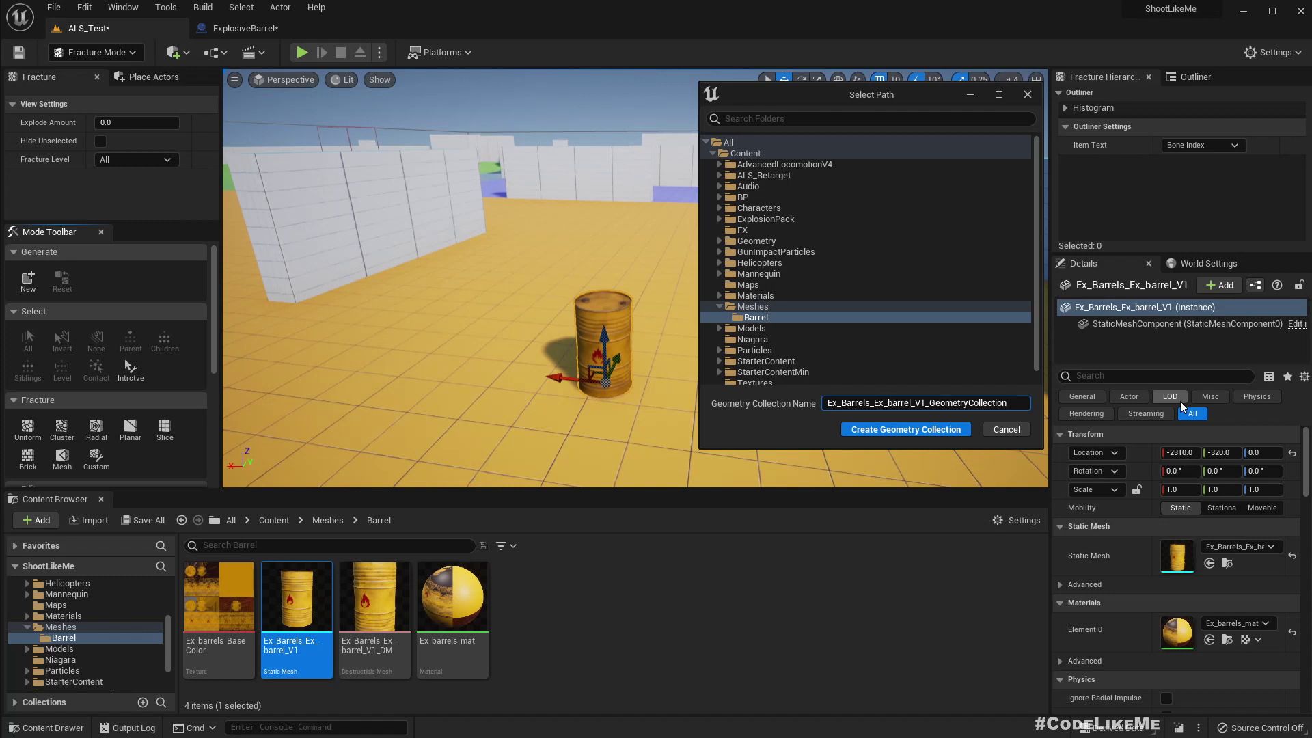
{"action": "key", "text": "shift+Left"}
{"action": "key", "text": "shift+Left"}
{"action": "key", "text": "shift+Left"}
{"action": "key", "text": "shift+Left"}
{"action": "key", "text": "shift+Left"}
{"action": "key", "text": "shift+Left"}
{"action": "key", "text": "shift+Left"}
{"action": "key", "text": "shift+Left"}
{"action": "key", "text": "shift+Left"}
{"action": "key", "text": "shift+Left"}
{"action": "key", "text": "shift+Left"}
{"action": "key", "text": "shift+Left"}
{"action": "key", "text": "ctrl+a"}
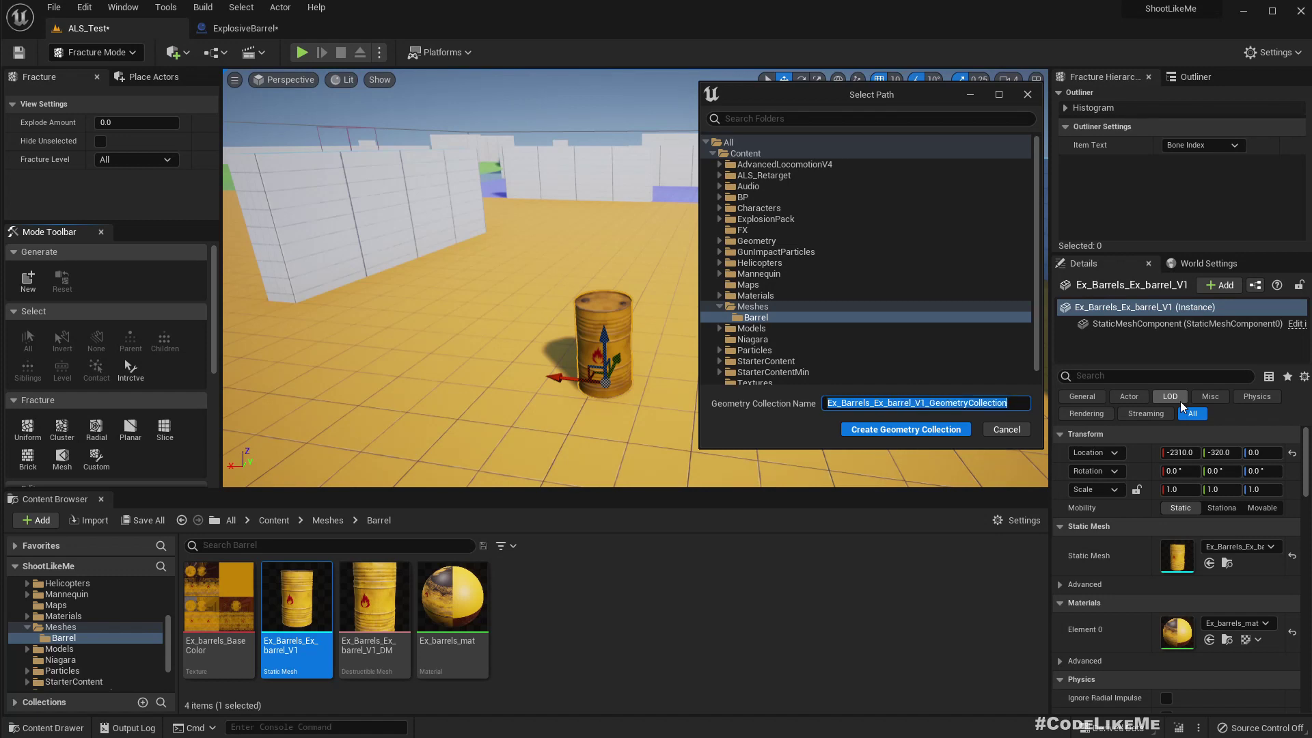
{"action": "type", "text": "GC_Barrel"}
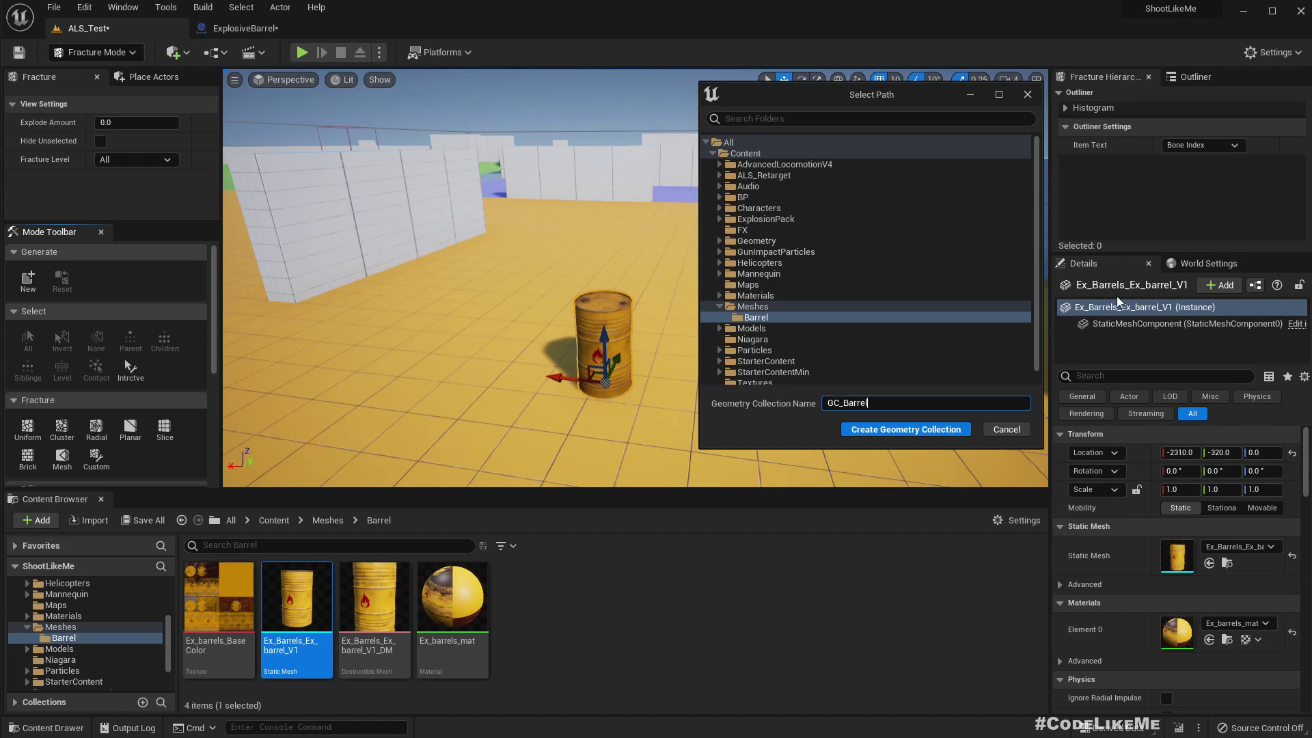
{"action": "left_click", "coordinate": [900, 429]}
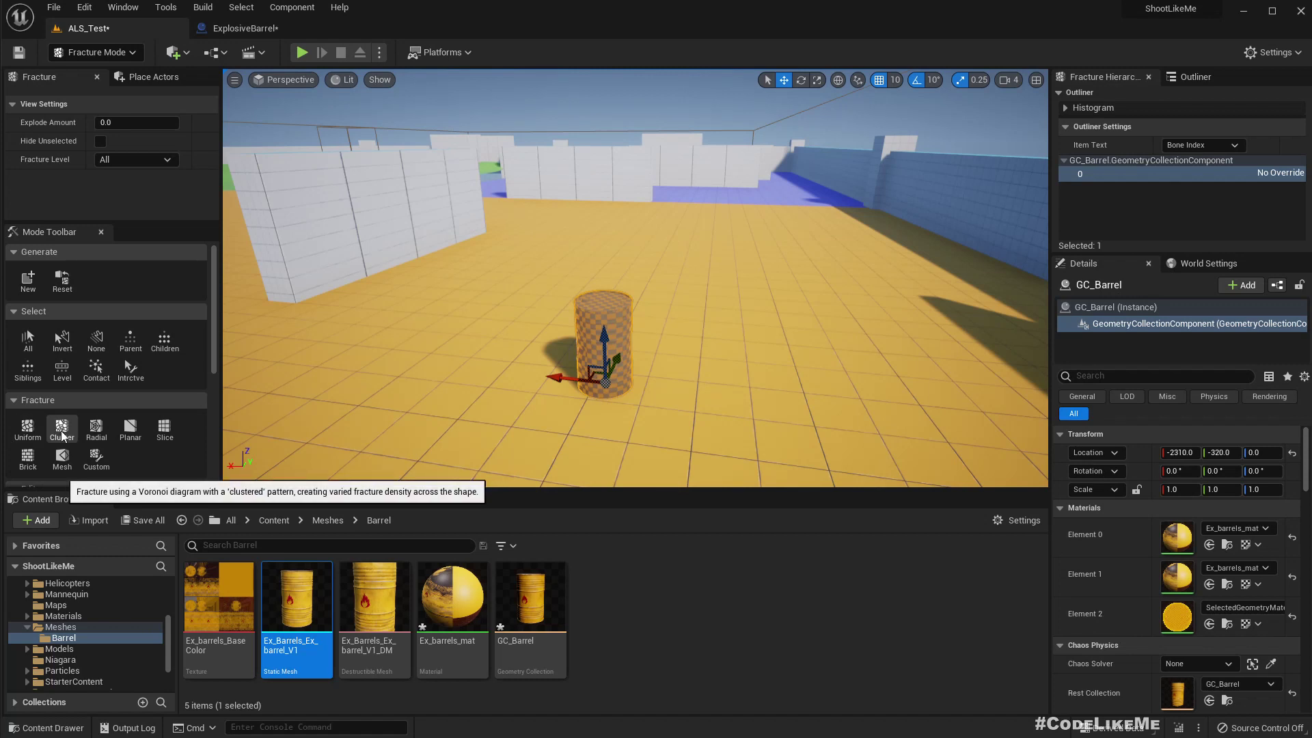
Step: Fracture GC_Barrel with the Cluster Voronoi pattern, keeping the default cluster and common fracture settings
{"action": "scroll", "coordinate": [60, 430], "scroll_direction": "down", "scroll_amount": 2}
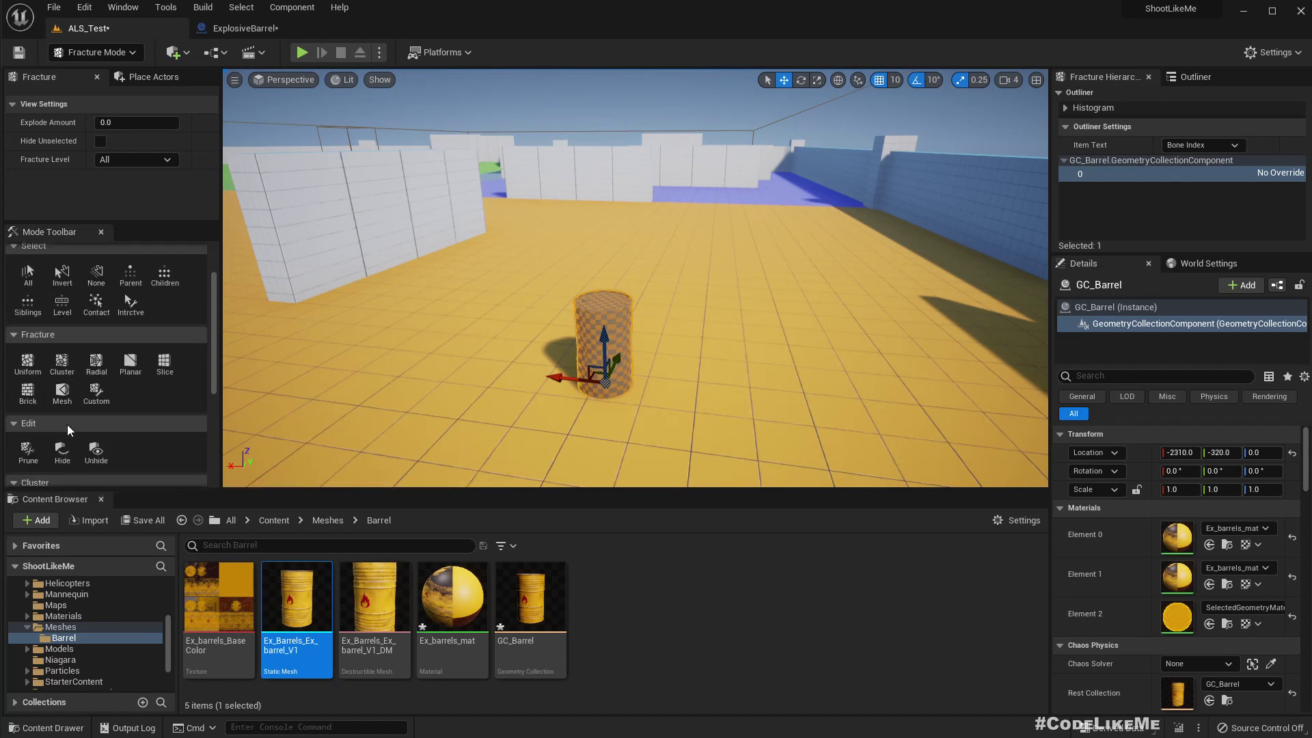
{"action": "left_click", "coordinate": [61, 369]}
{"action": "scroll", "coordinate": [176, 146], "scroll_direction": "down", "scroll_amount": 2}
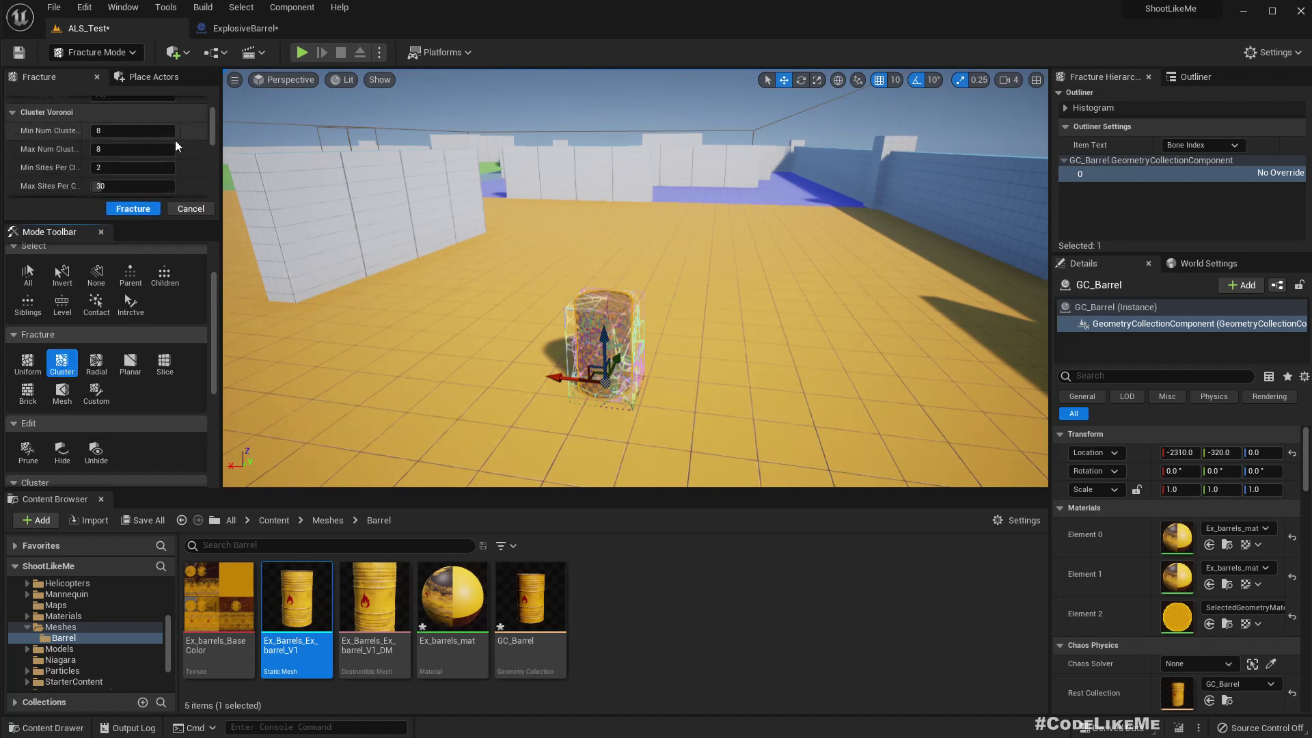
{"action": "scroll", "coordinate": [139, 166], "scroll_direction": "up", "scroll_amount": 3}
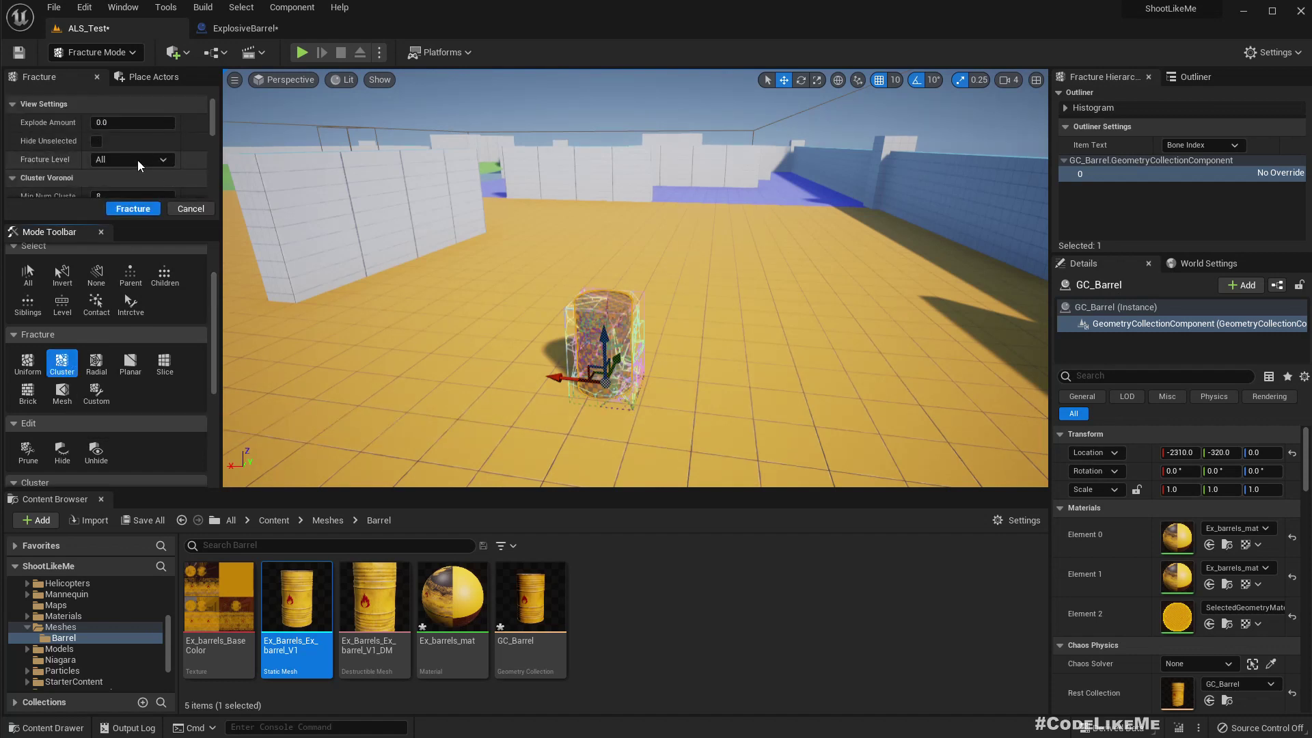
{"action": "scroll", "coordinate": [139, 165], "scroll_direction": "down", "scroll_amount": 10}
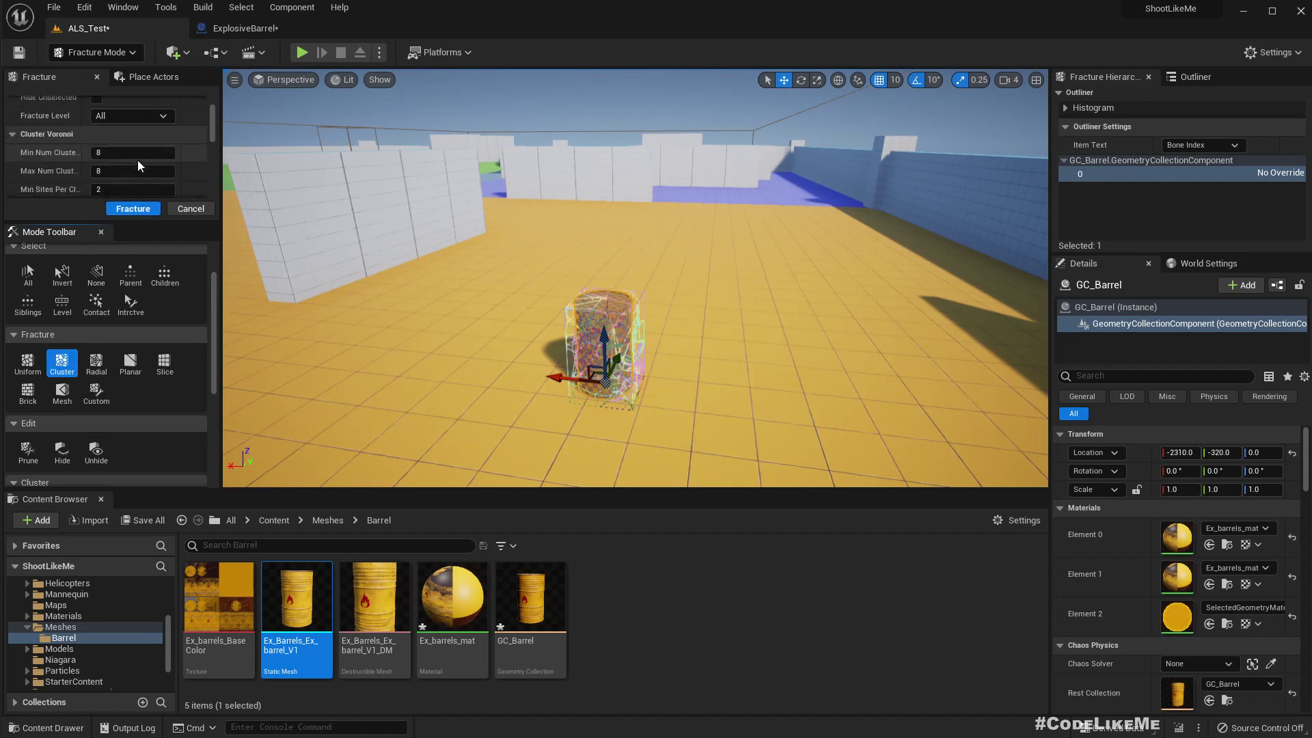
{"action": "left_click", "coordinate": [123, 210]}
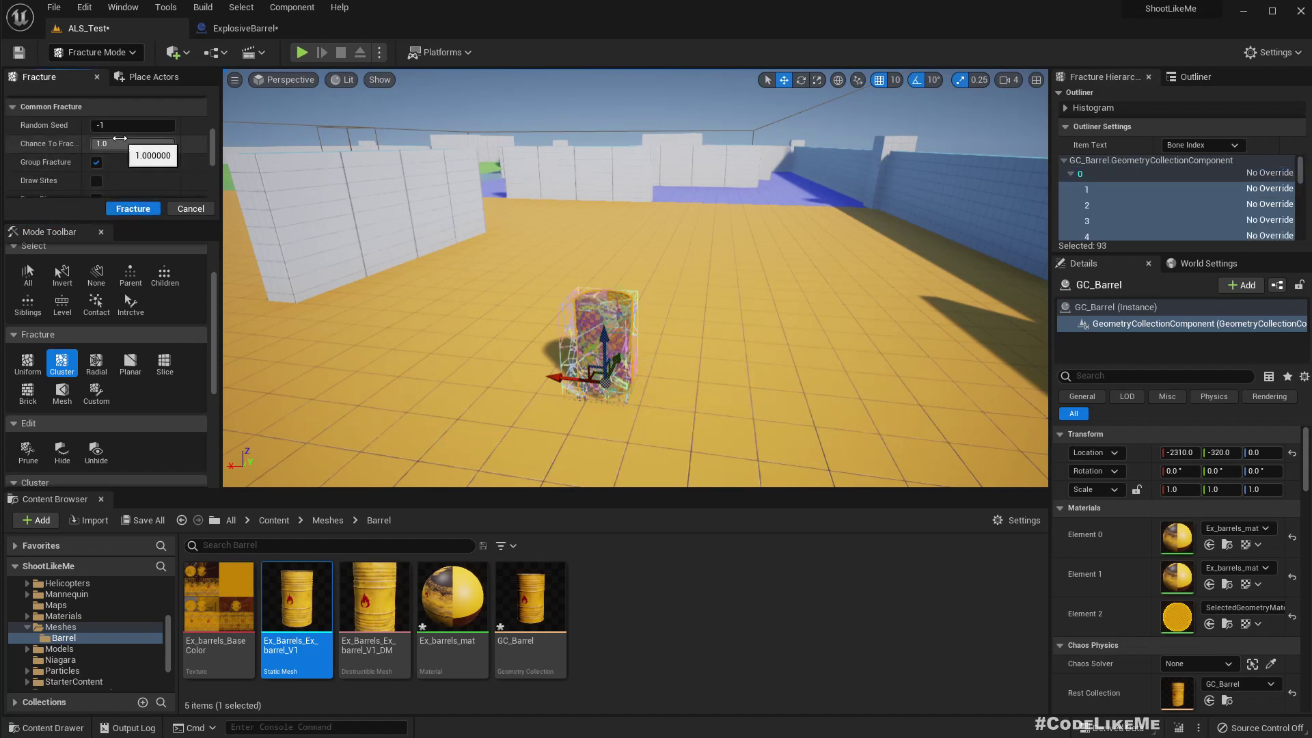
{"action": "scroll", "coordinate": [121, 139], "scroll_direction": "down", "scroll_amount": 8}
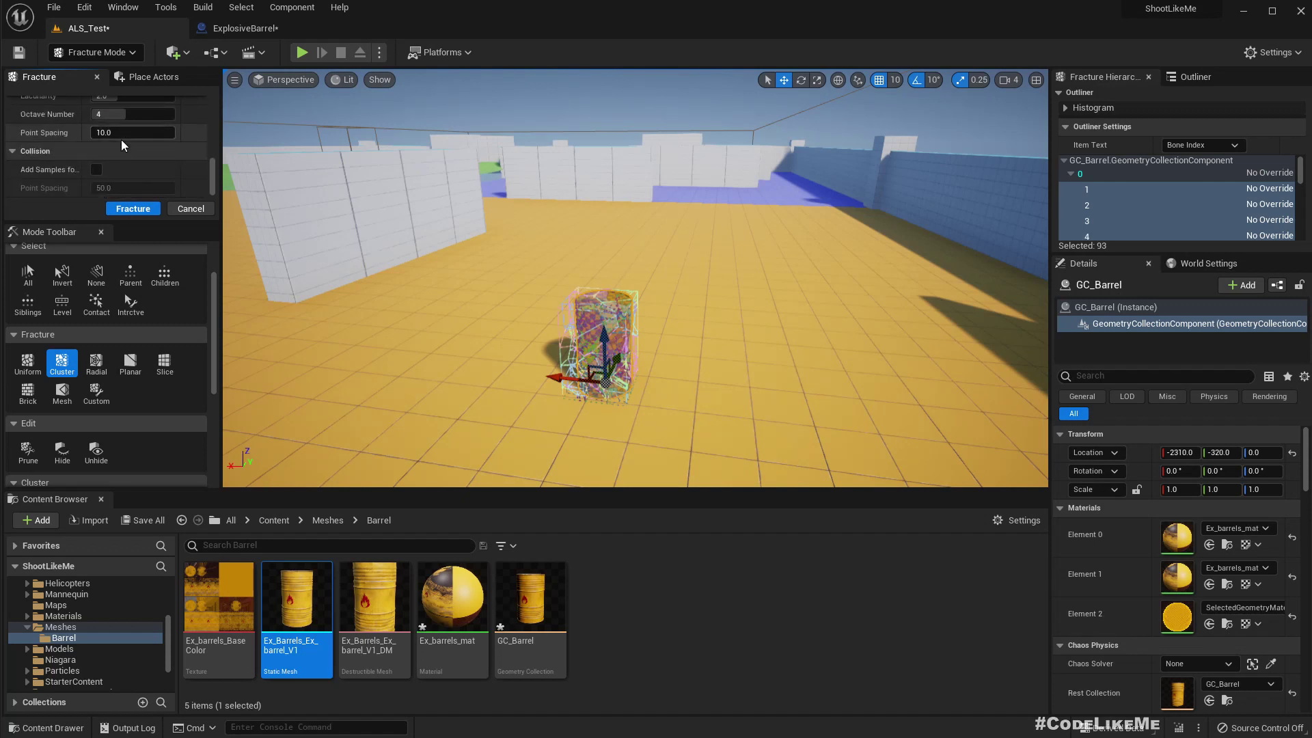
{"action": "scroll", "coordinate": [121, 139], "scroll_direction": "up", "scroll_amount": 10}
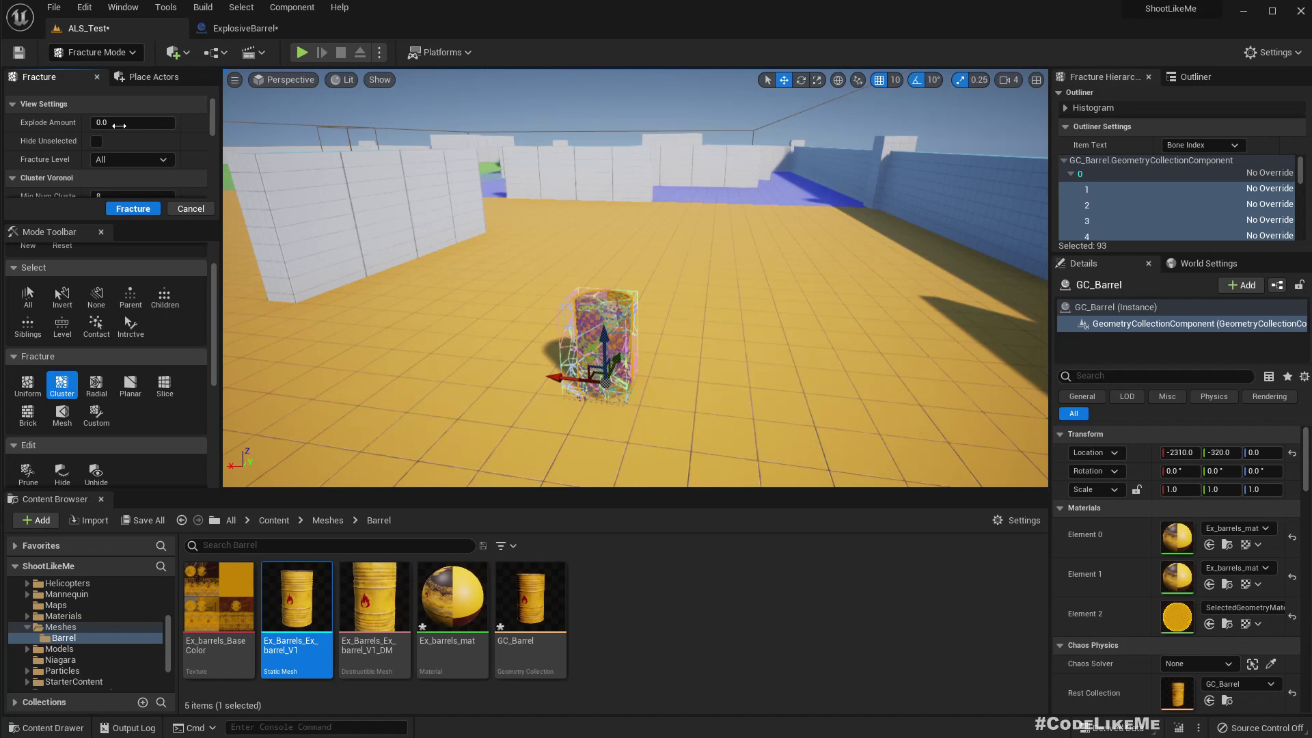
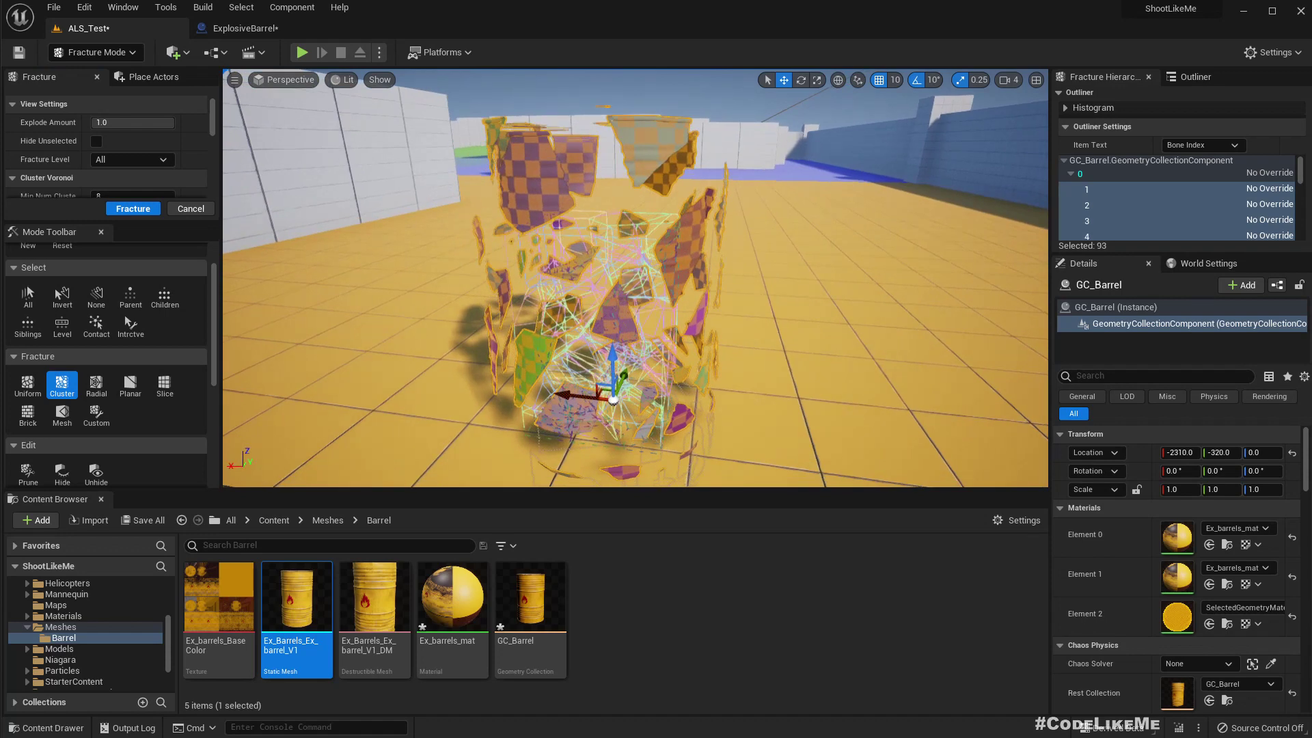
Step: Set the fracture view's Explode Amount to 0.0 to collapse the barrel pieces together
{"action": "scroll", "coordinate": [527, 285], "scroll_direction": "down", "scroll_amount": 4}
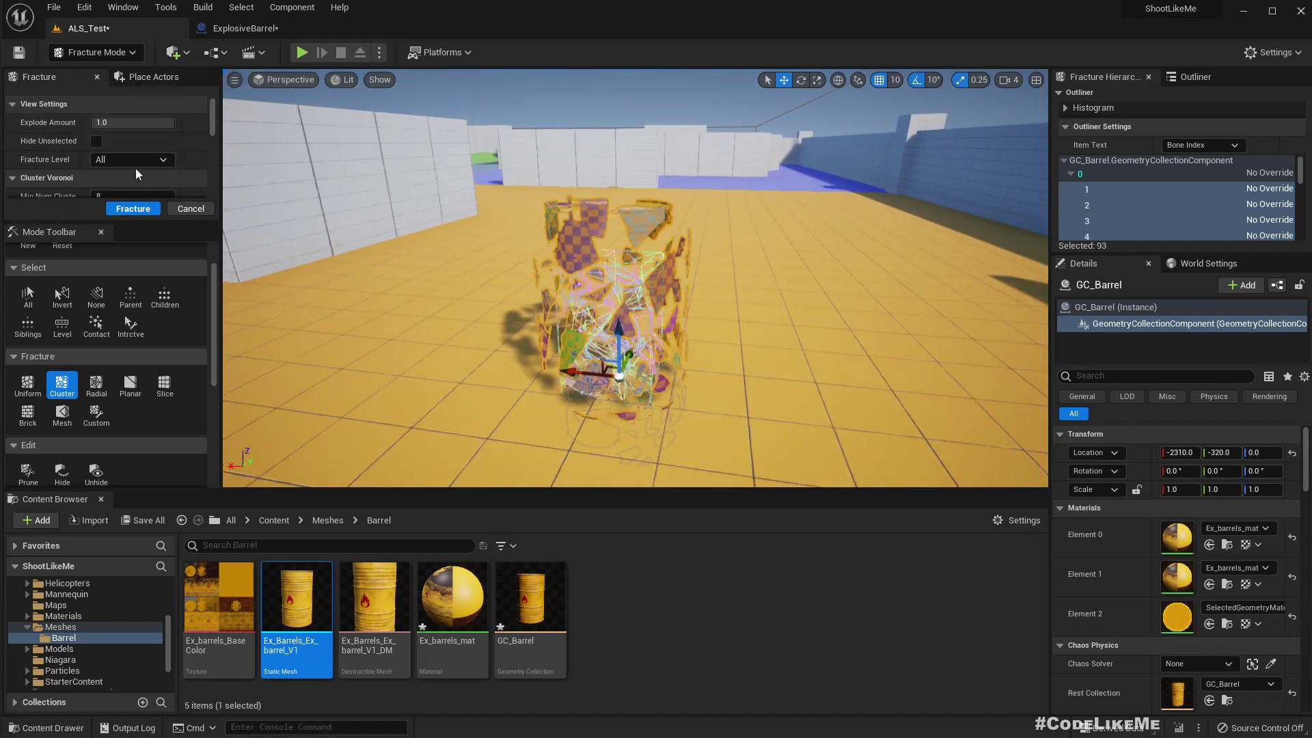
{"action": "scroll", "coordinate": [134, 137], "scroll_direction": "down", "scroll_amount": 3}
{"action": "scroll", "coordinate": [134, 135], "scroll_direction": "up", "scroll_amount": 3}
{"action": "left_click_drag", "start_coordinate": [134, 125], "coordinate": [49, 126]}
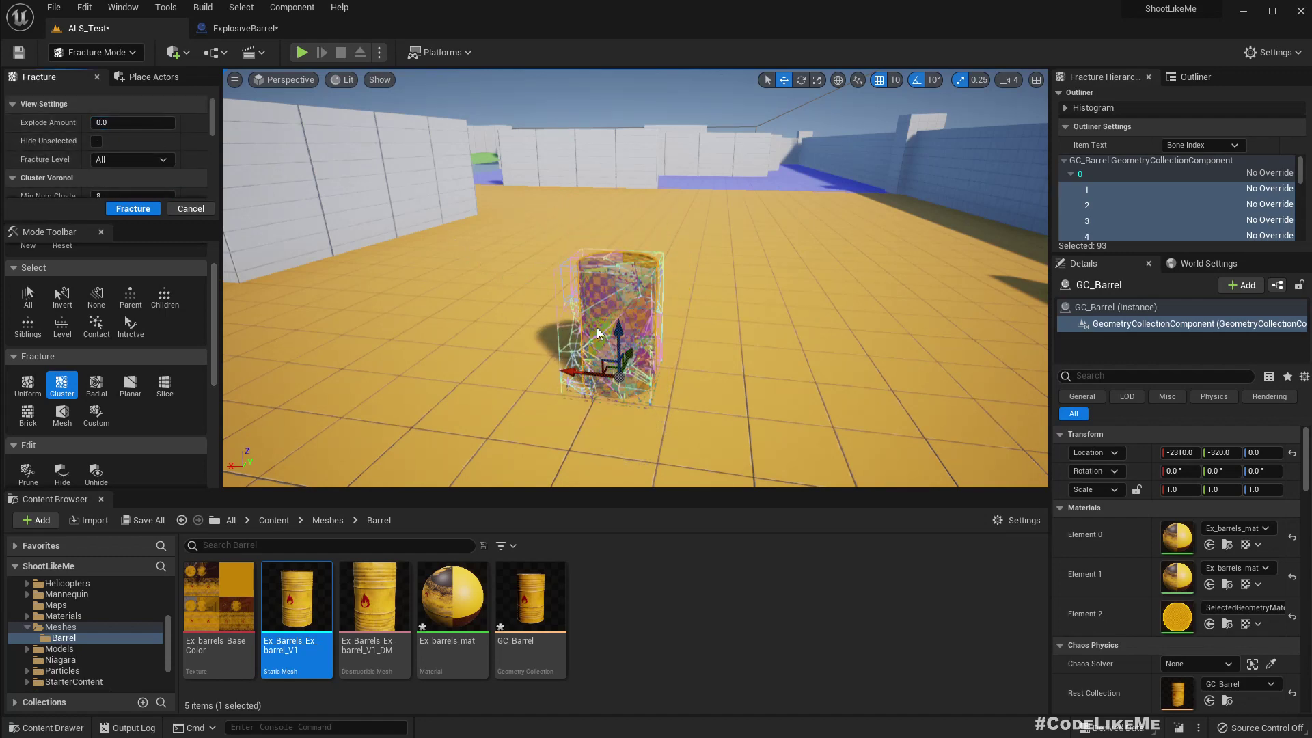
Step: Set the Cluster Voronoi minimum number of clusters to 4 and fracture GC_Barrel's selected pieces again
{"action": "scroll", "coordinate": [120, 124], "scroll_direction": "down", "scroll_amount": 2}
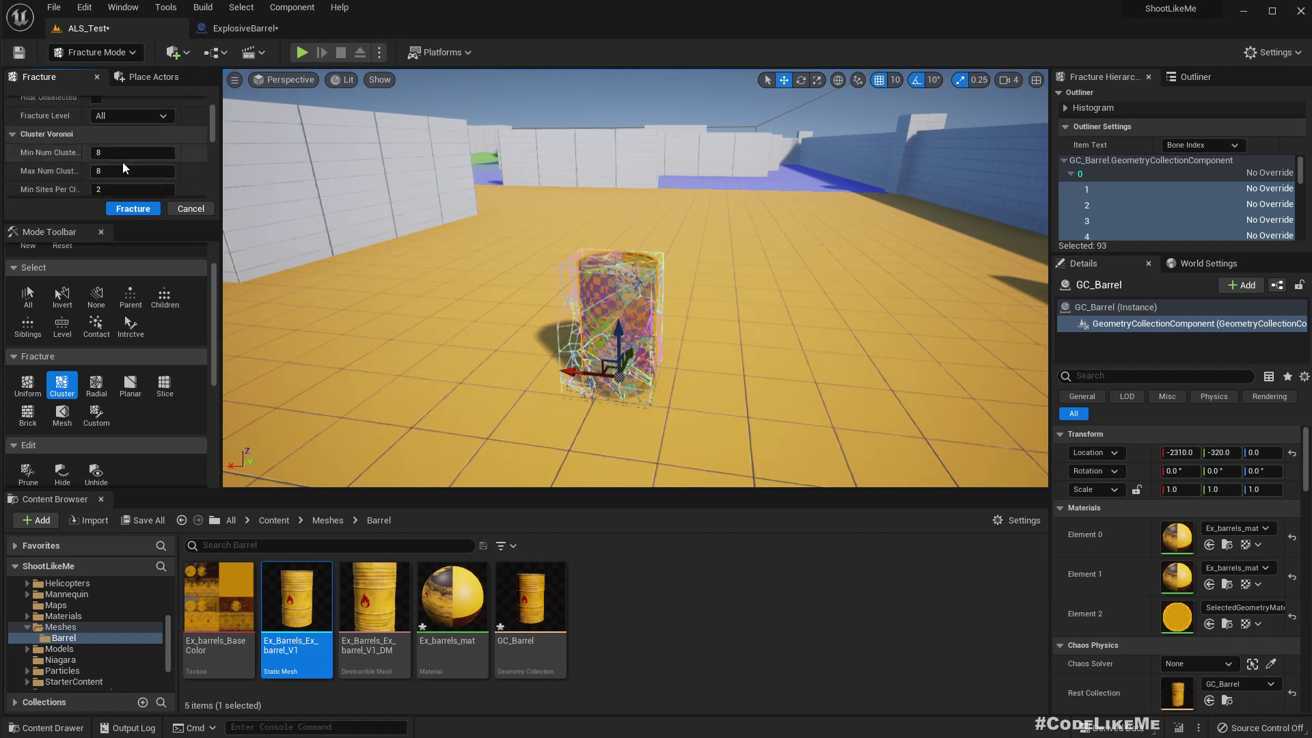
{"action": "left_click", "coordinate": [122, 152]}
{"action": "type", "text": "4"}
{"action": "key", "text": "Return"}
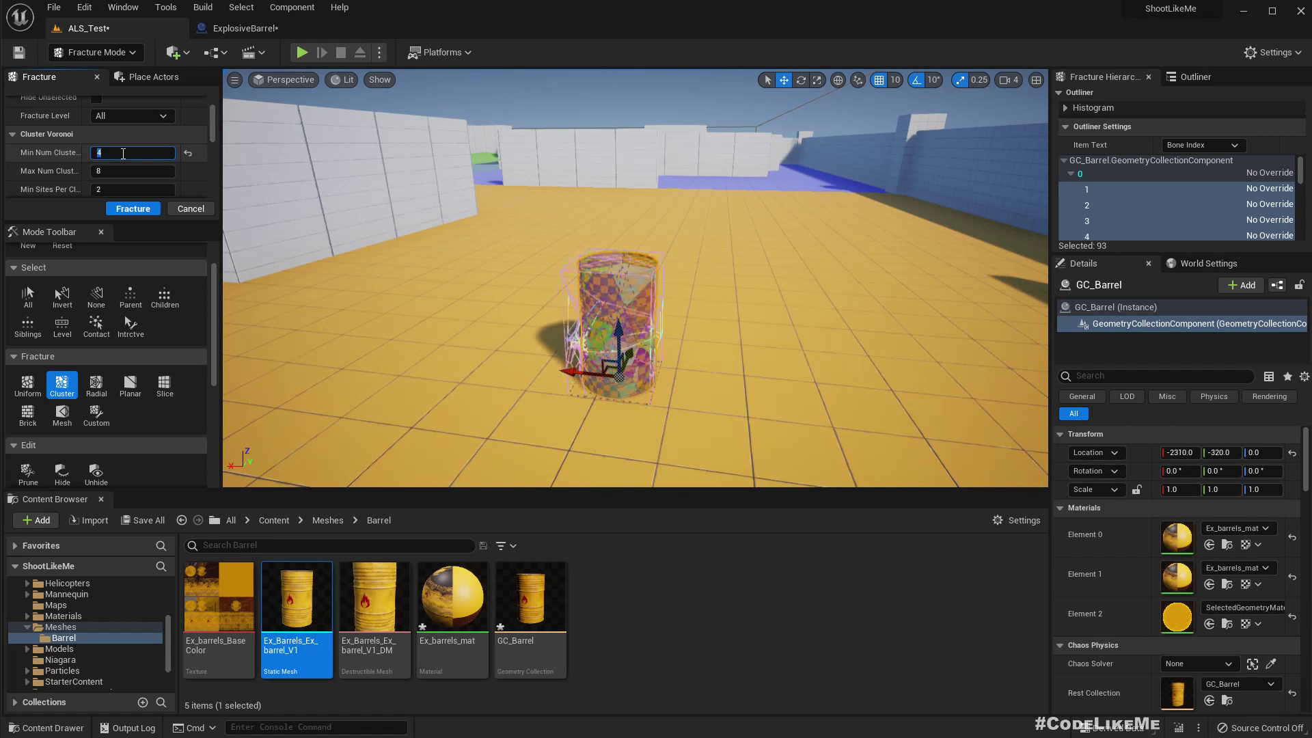
{"action": "left_click", "coordinate": [137, 209]}
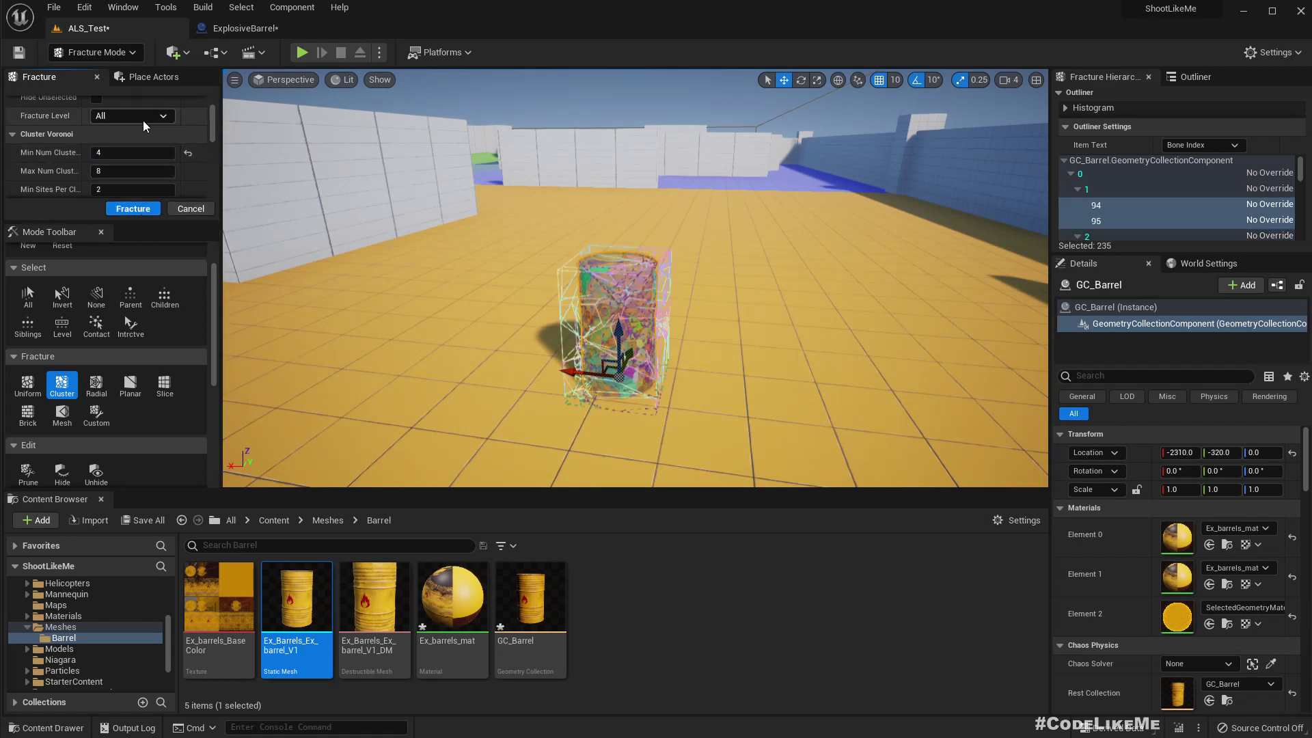
Step: Set the Cluster Voronoi maximum sites per cluster to 10 and fracture GC_Barrel's selected pieces once more
{"action": "scroll", "coordinate": [137, 121], "scroll_direction": "up", "scroll_amount": 2}
{"action": "mouse_move", "coordinate": [107, 123]}
{"action": "left_mouse_down"}
{"action": "mouse_move", "coordinate": [198, 122]}
{"action": "mouse_move", "coordinate": [96, 123]}
{"action": "left_mouse_up"}
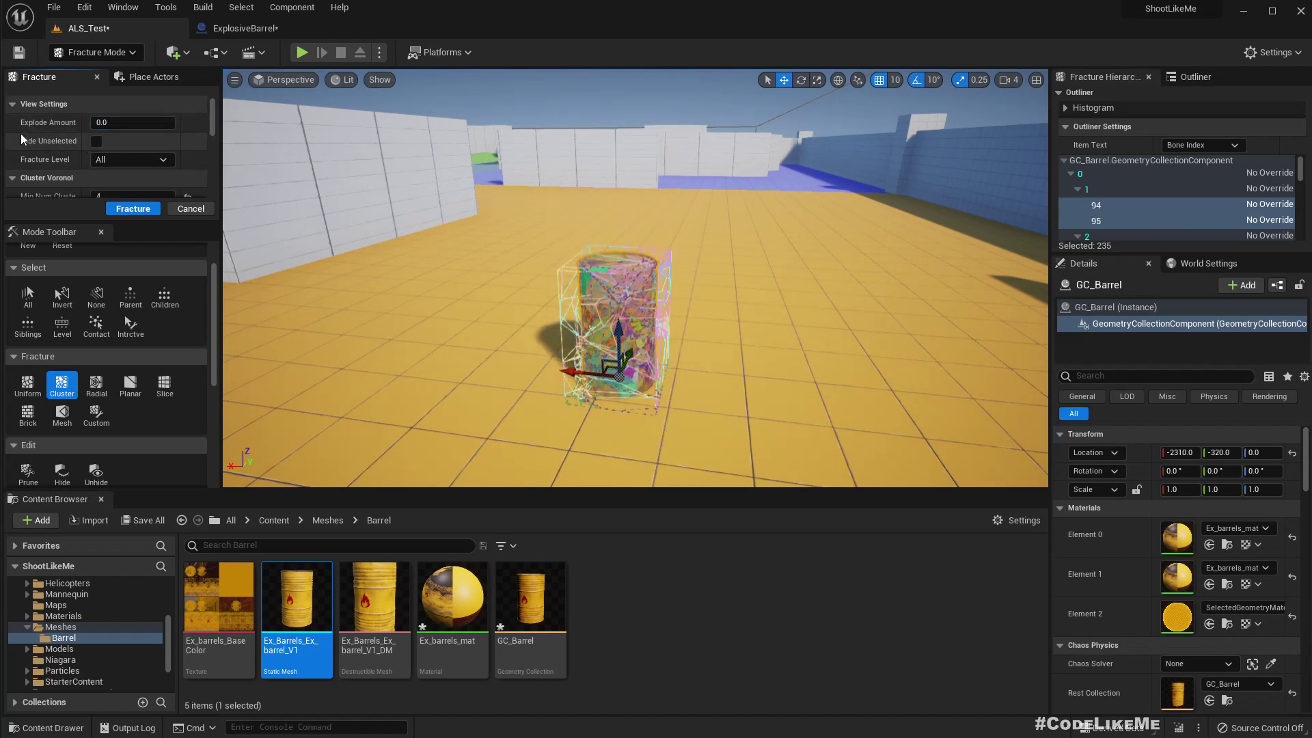
{"action": "scroll", "coordinate": [109, 144], "scroll_direction": "down", "scroll_amount": 3}
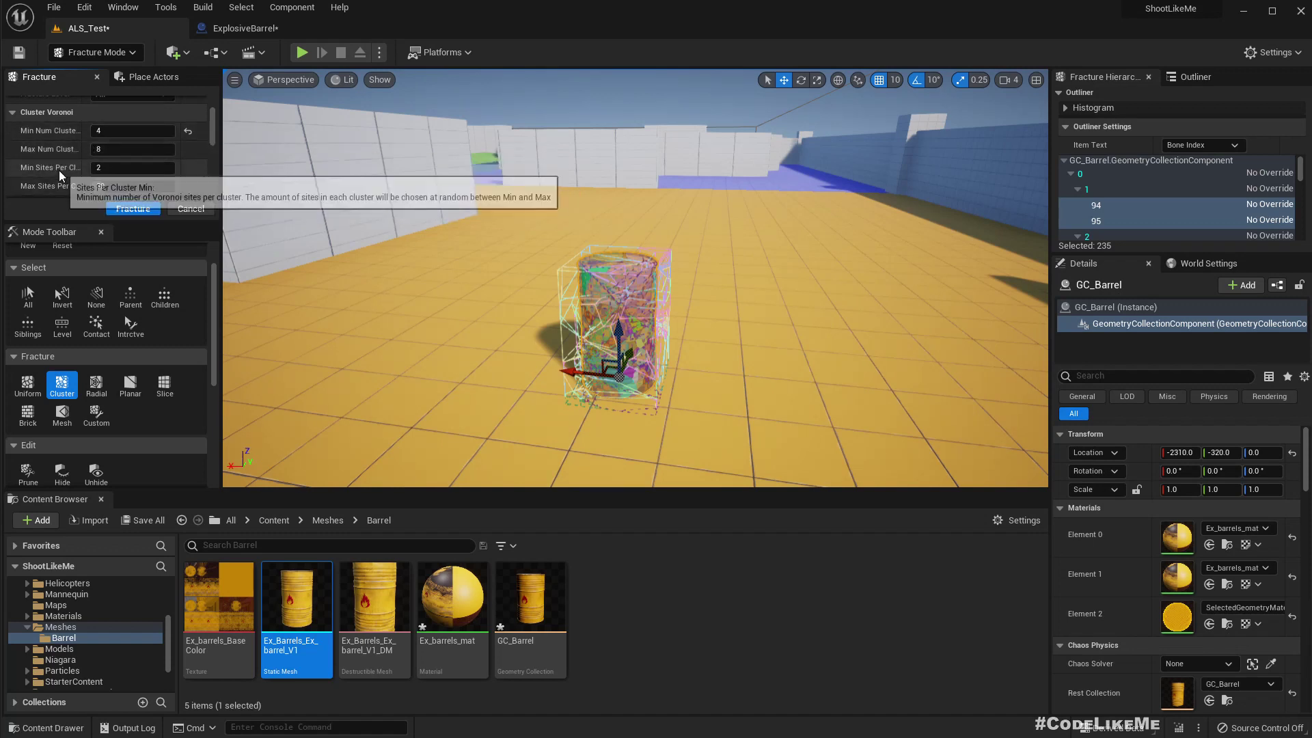
{"action": "left_click", "coordinate": [120, 183]}
{"action": "type", "text": "10"}
{"action": "key", "text": "Return"}
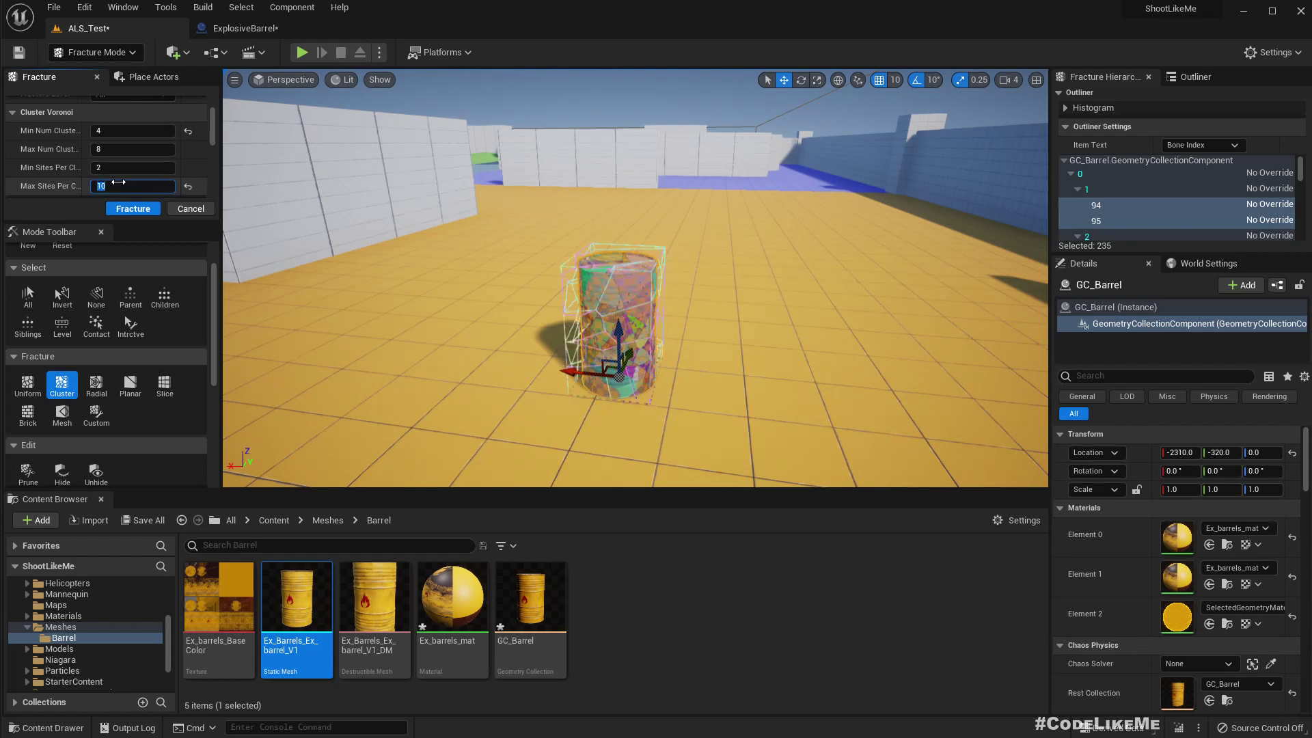
{"action": "left_click", "coordinate": [124, 209]}
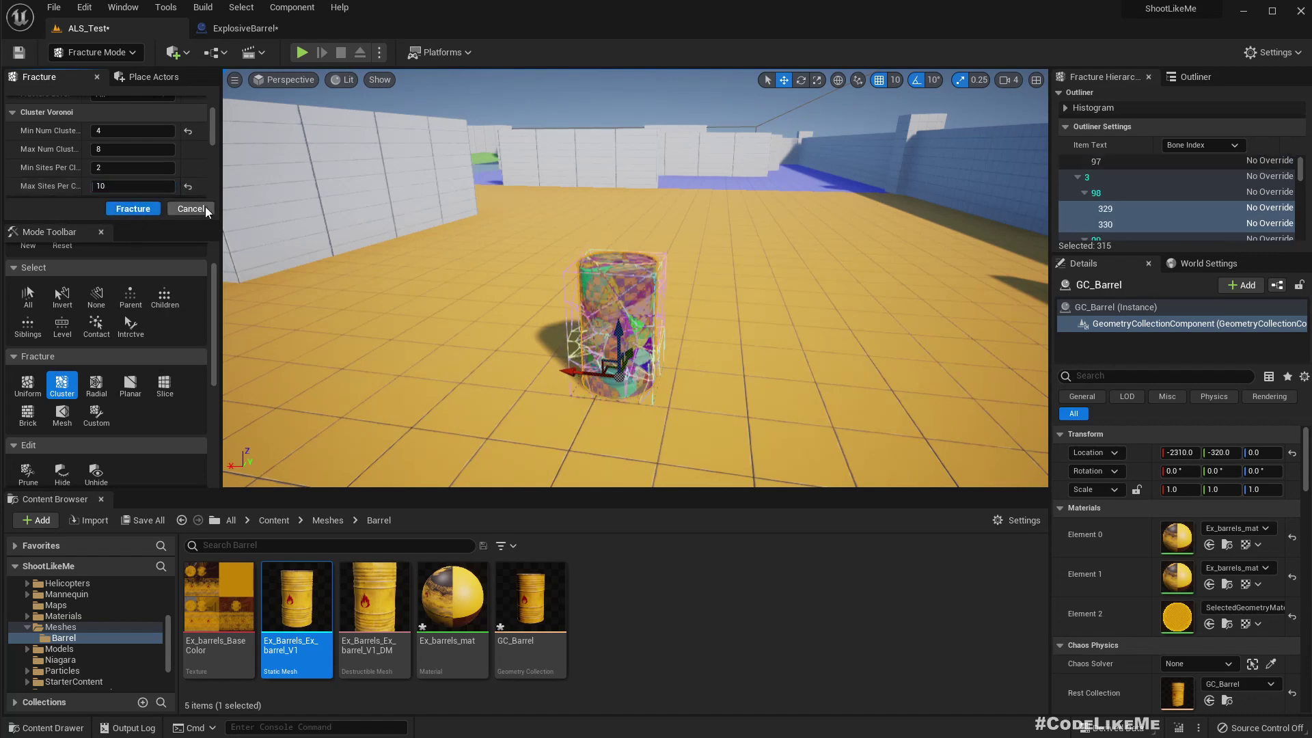
Step: Return the editor to Select mode and save the level and all modified assets
{"action": "mouse_move", "coordinate": [121, 124]}
{"action": "left_mouse_down"}
{"action": "mouse_move", "coordinate": [171, 123]}
{"action": "mouse_move", "coordinate": [102, 123]}
{"action": "mouse_move", "coordinate": [123, 123]}
{"action": "left_mouse_up"}
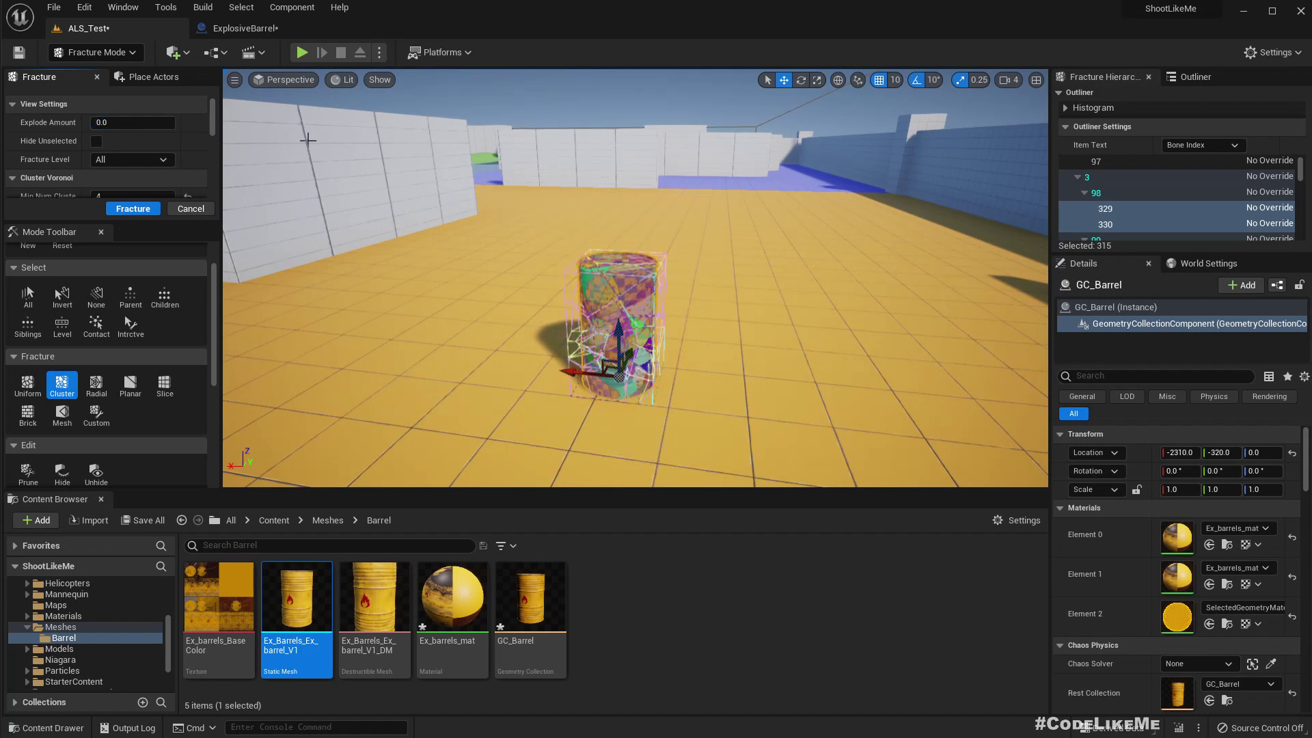
{"action": "scroll", "coordinate": [126, 195], "scroll_direction": "down", "scroll_amount": 3}
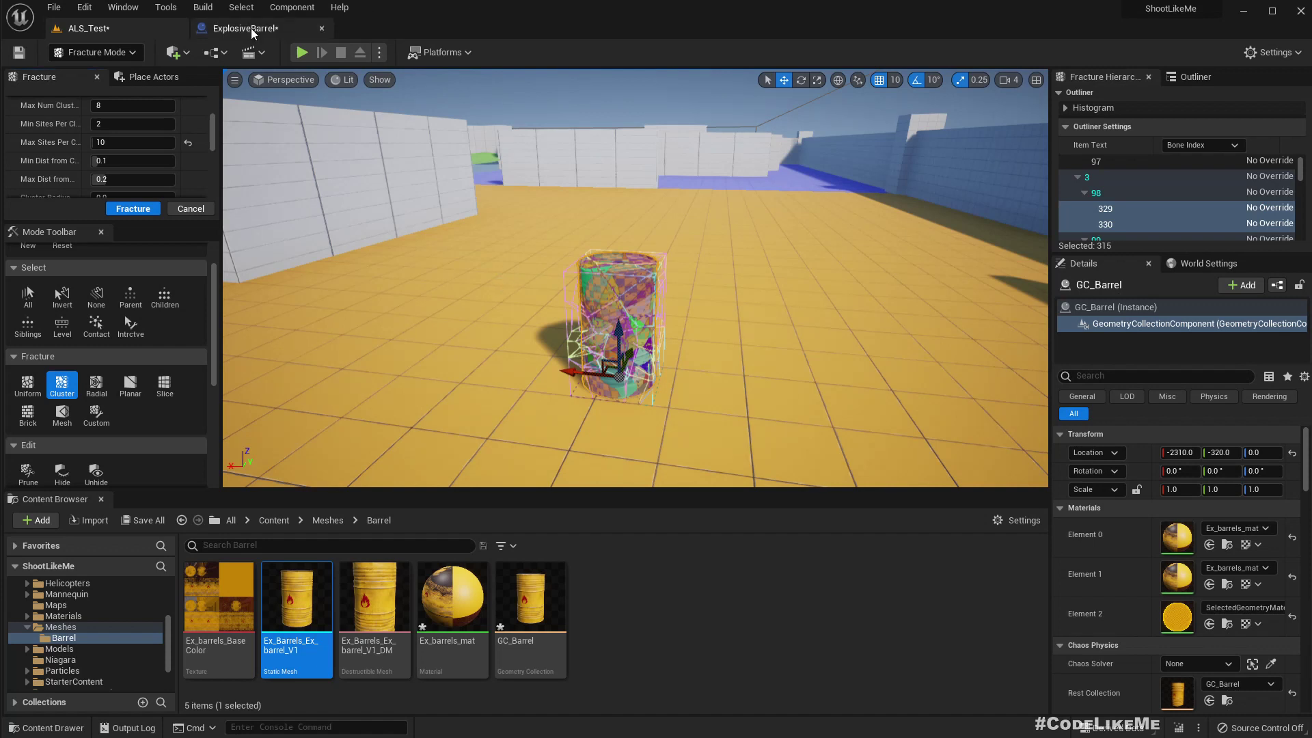
{"action": "scroll", "coordinate": [113, 130], "scroll_direction": "up", "scroll_amount": 2}
{"action": "left_click", "coordinate": [96, 52]}
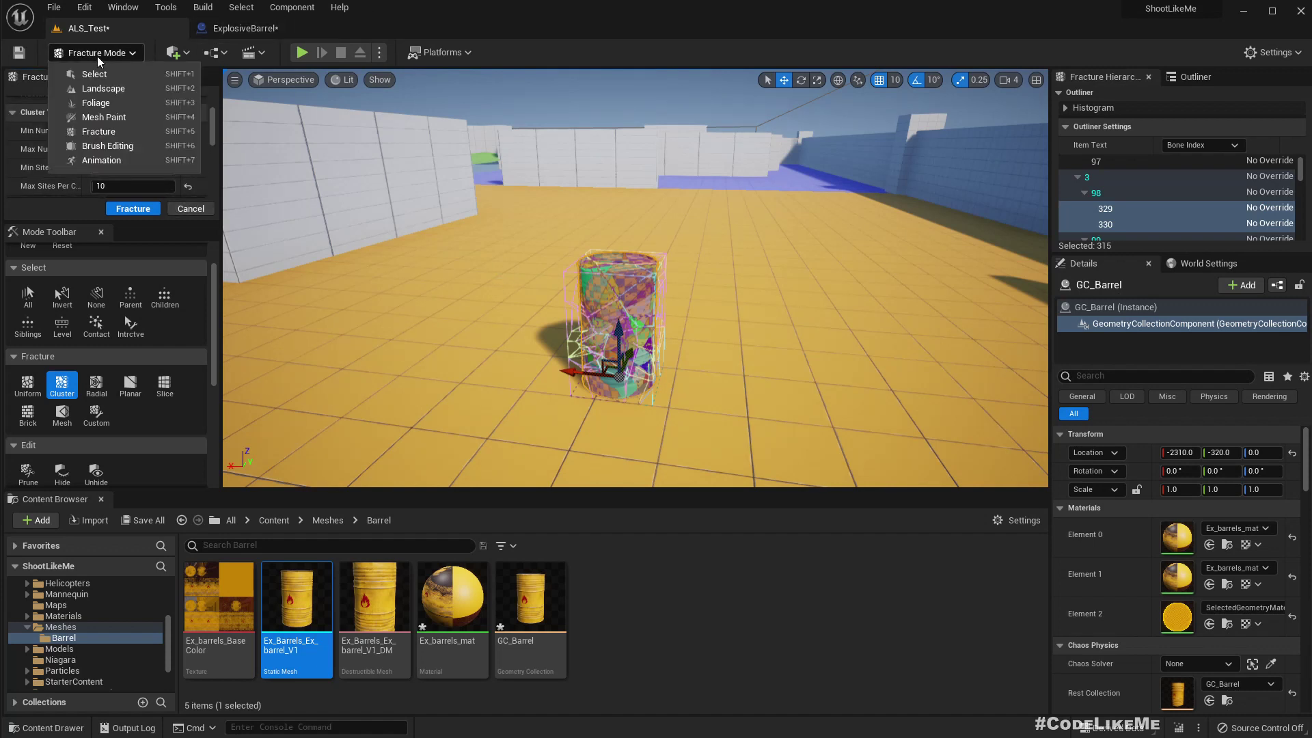
{"action": "left_click", "coordinate": [82, 78]}
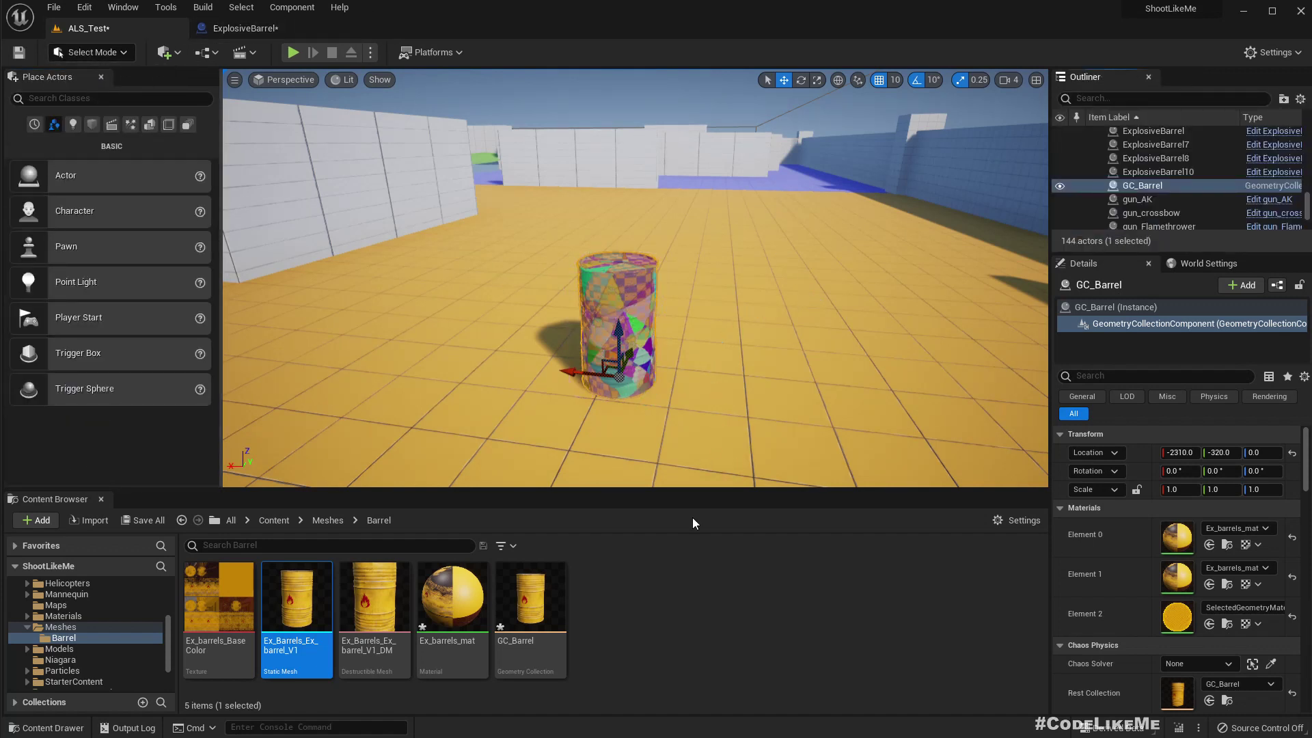
{"action": "left_click", "coordinate": [714, 593]}
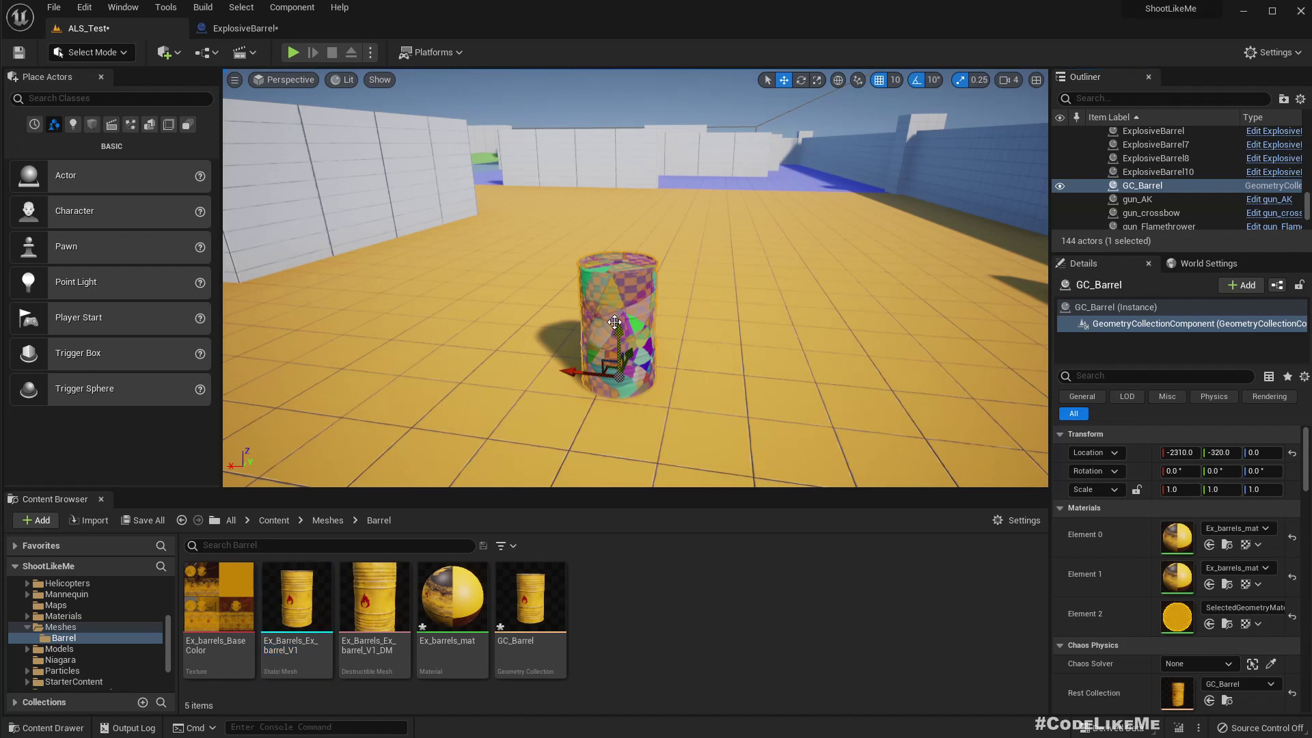
{"action": "right_click_drag", "start_coordinate": [614, 322], "coordinate": [636, 324]}
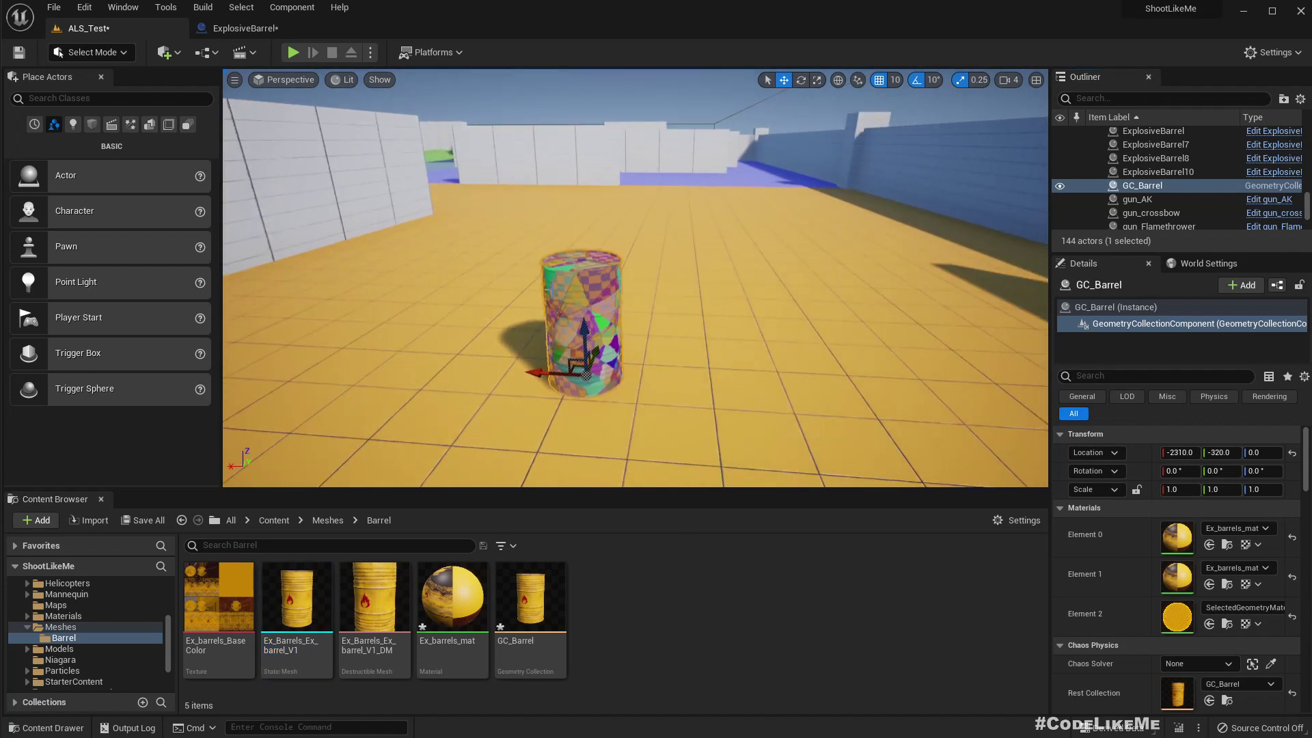
{"action": "key", "text": "ctrl+shift+s"}
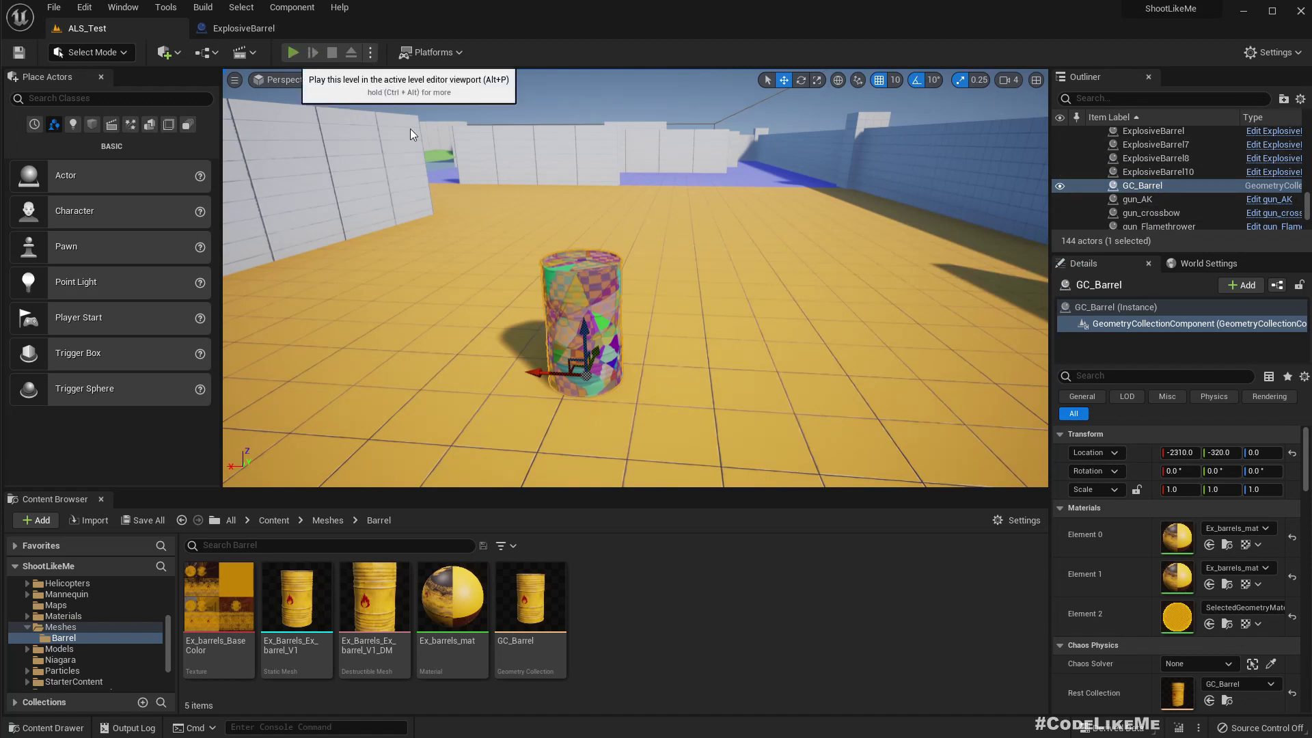
Step: Play the level and walk the character into the fractured barrel to test its physics, ending the session
{"action": "key", "text": "alt+p"}
{"action": "key", "text": "w"}
{"action": "key", "text": "w"}
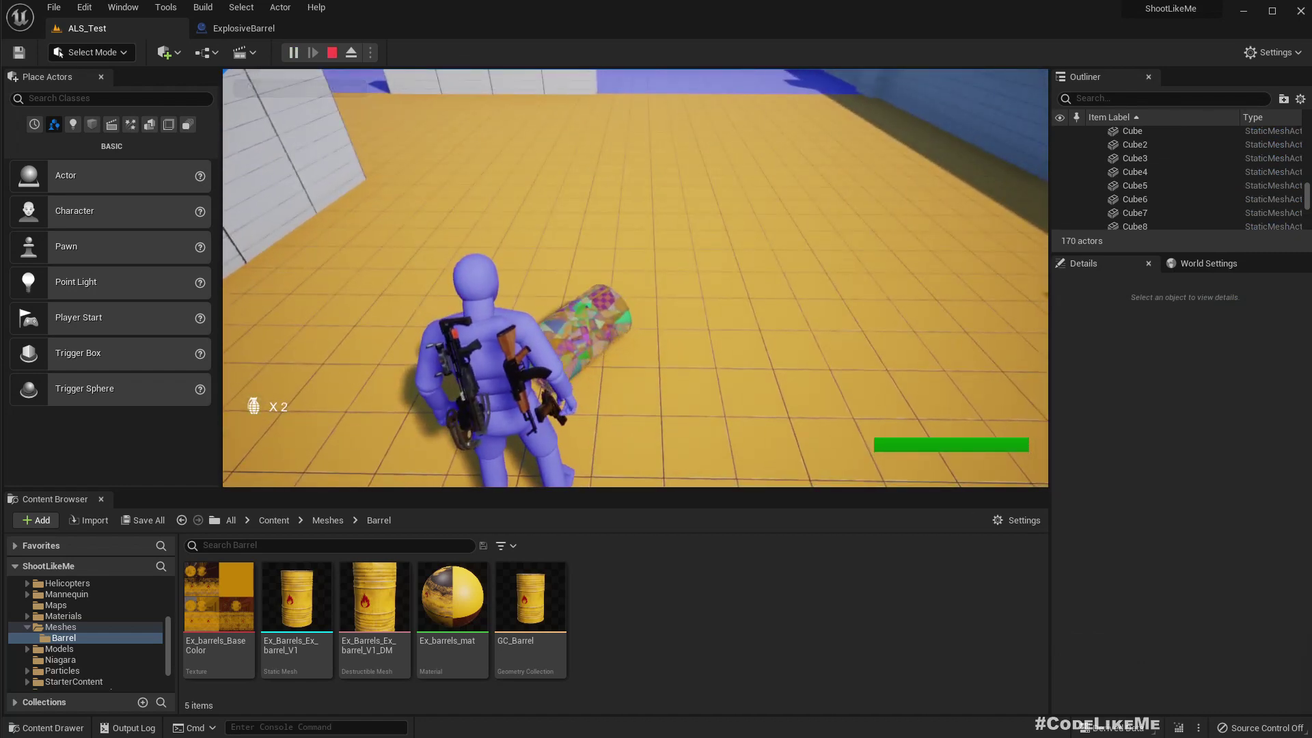
{"action": "key", "text": "Escape"}
{"action": "key", "text": "s"}
{"action": "right_click_drag", "start_coordinate": [572, 240], "coordinate": [512, 247]}
{"action": "key", "text": "s"}
{"action": "key", "text": "w"}
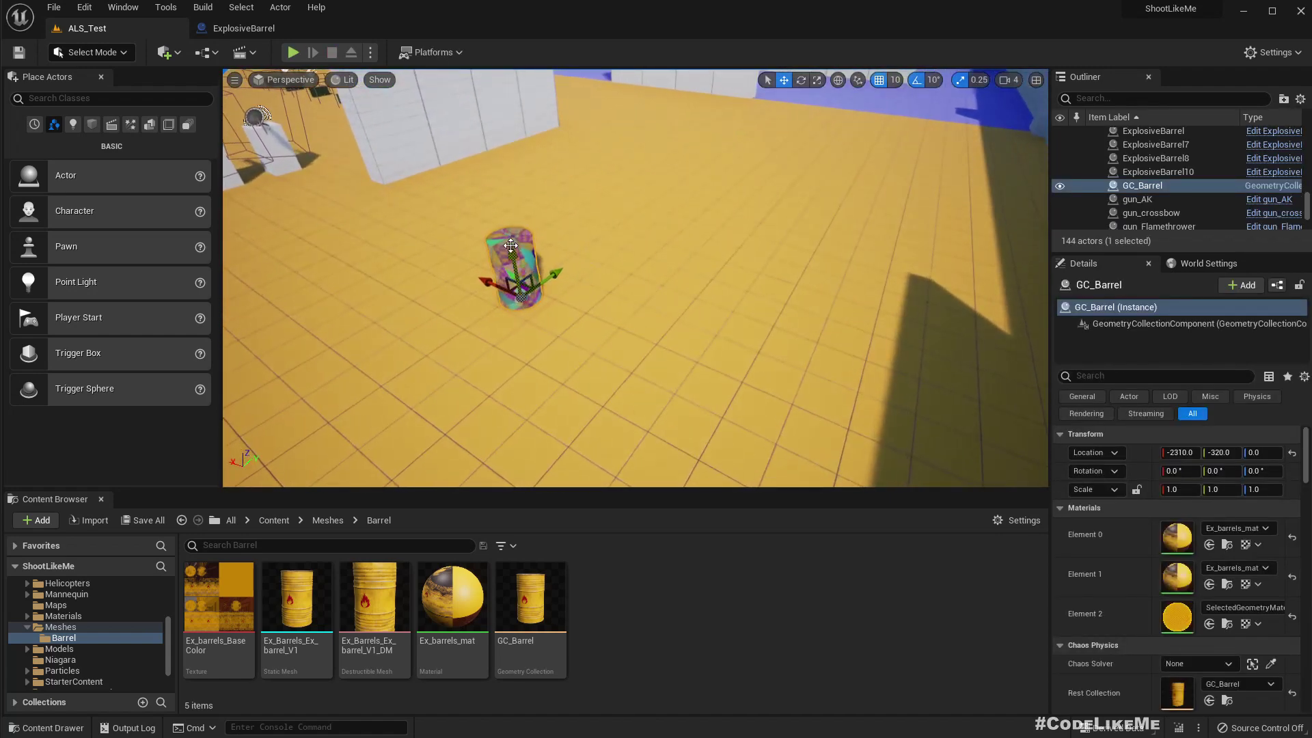
{"action": "key", "text": "Delete"}
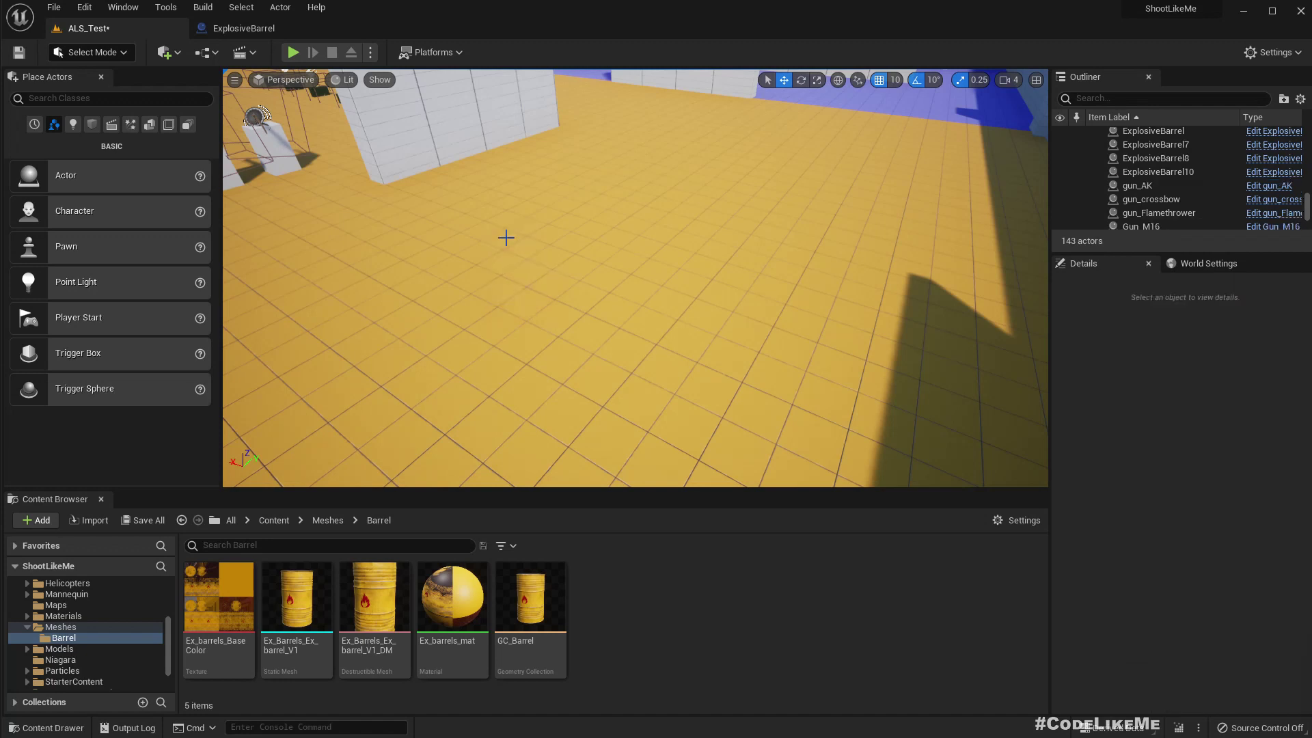
{"action": "key", "text": "ctrl+z"}
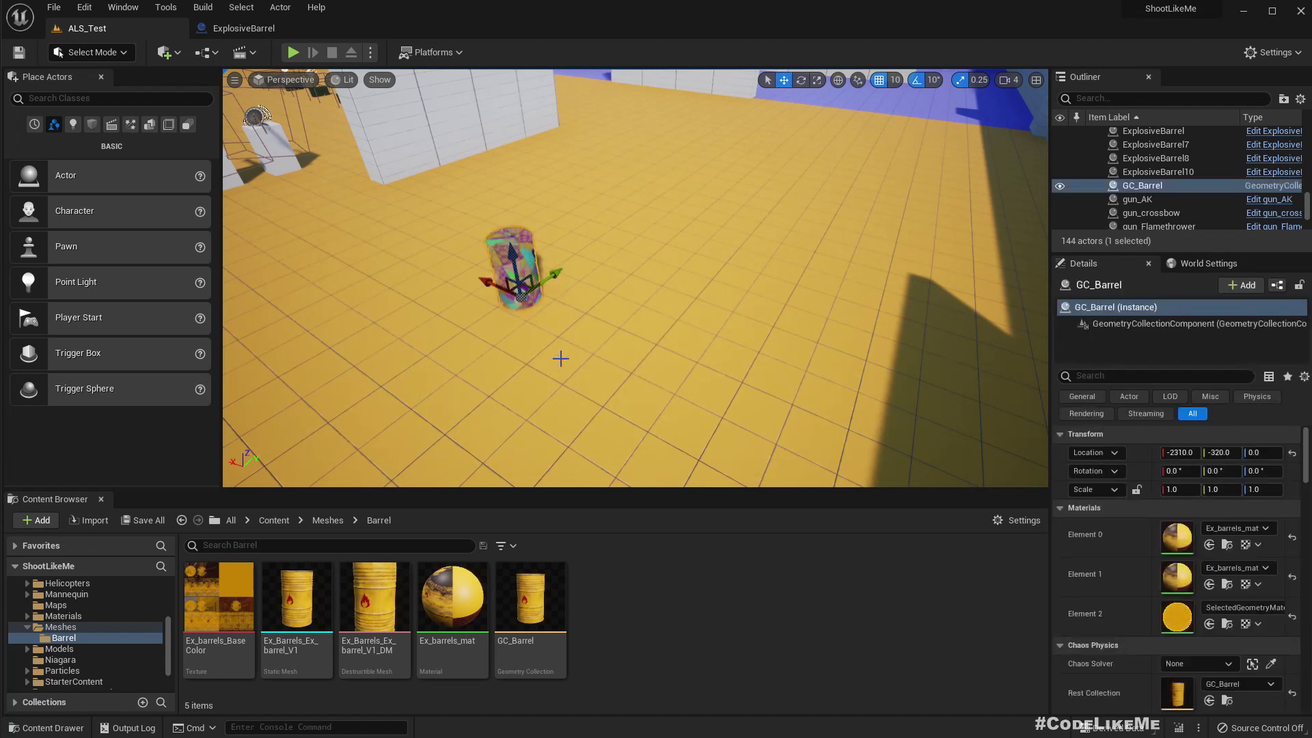
Step: Place a second GC_Barrel on the floor beside the first and play-test both by walking the character into them
{"action": "left_click_drag", "start_coordinate": [567, 538], "coordinate": [668, 300]}
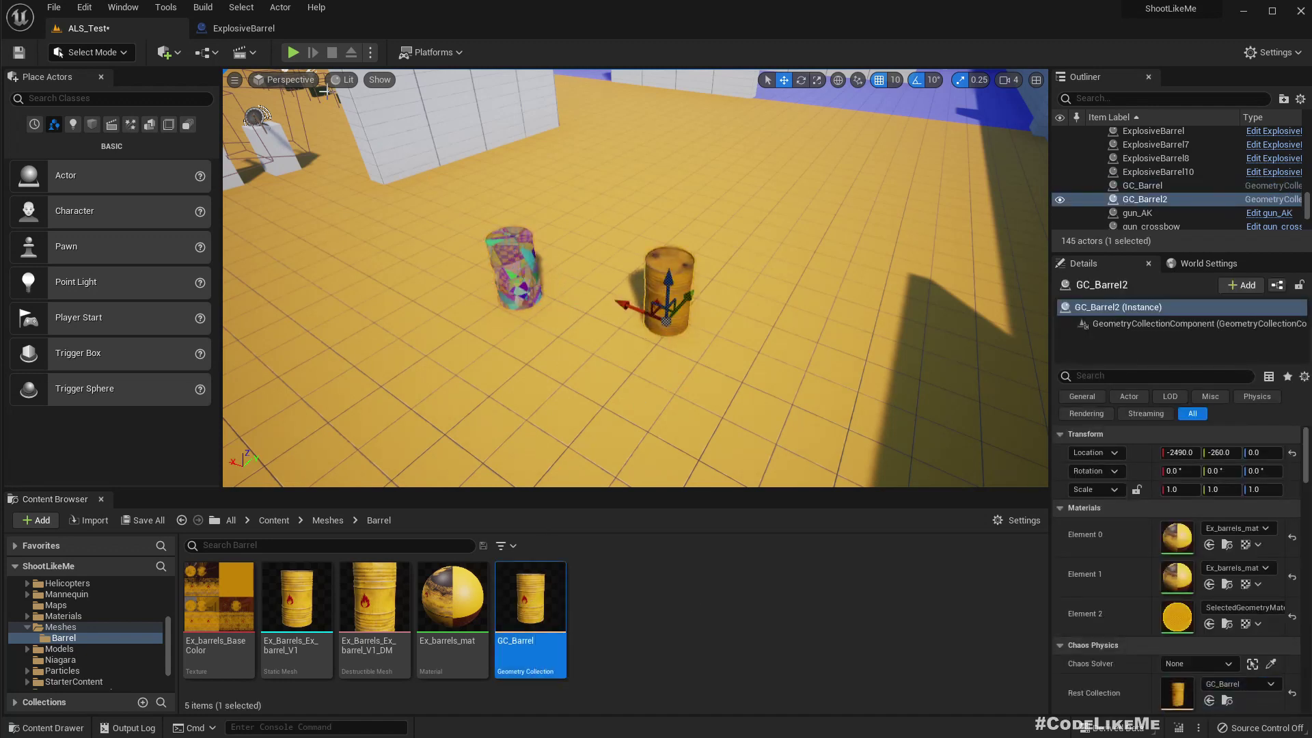
{"action": "left_click", "coordinate": [292, 53]}
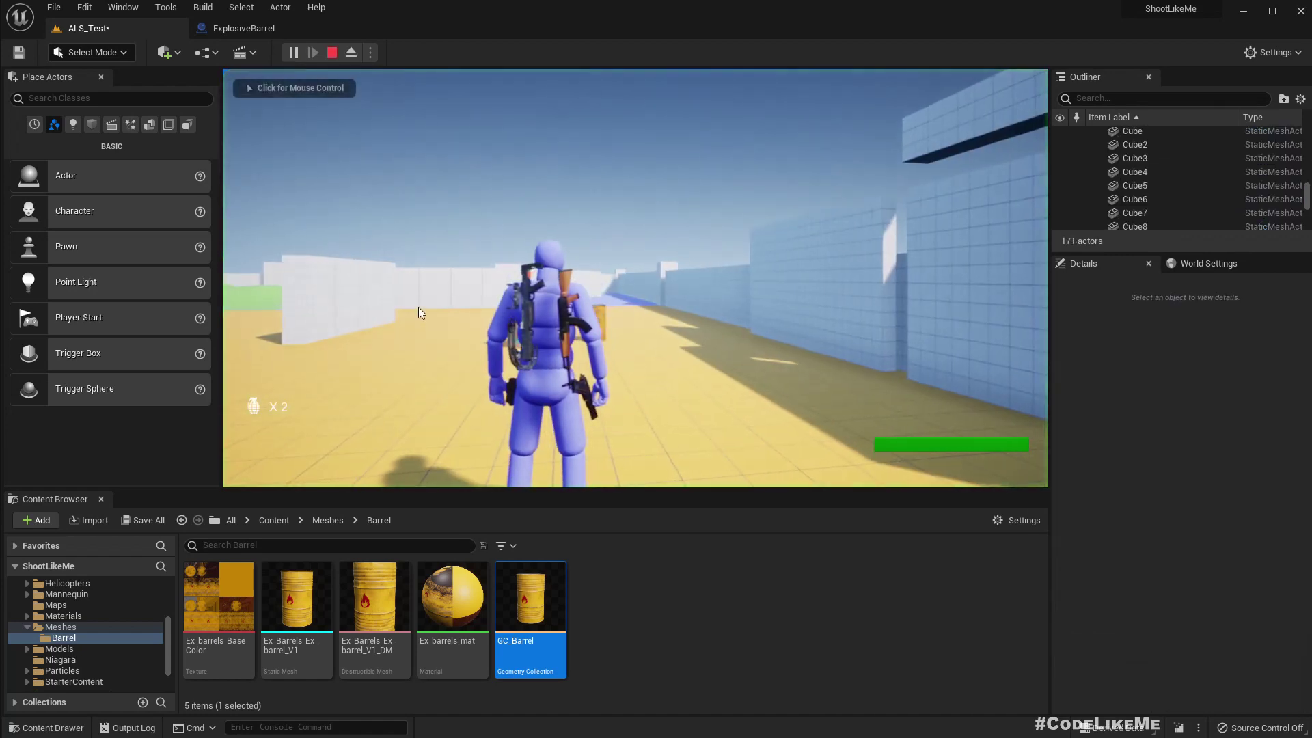
{"action": "key", "text": "w"}
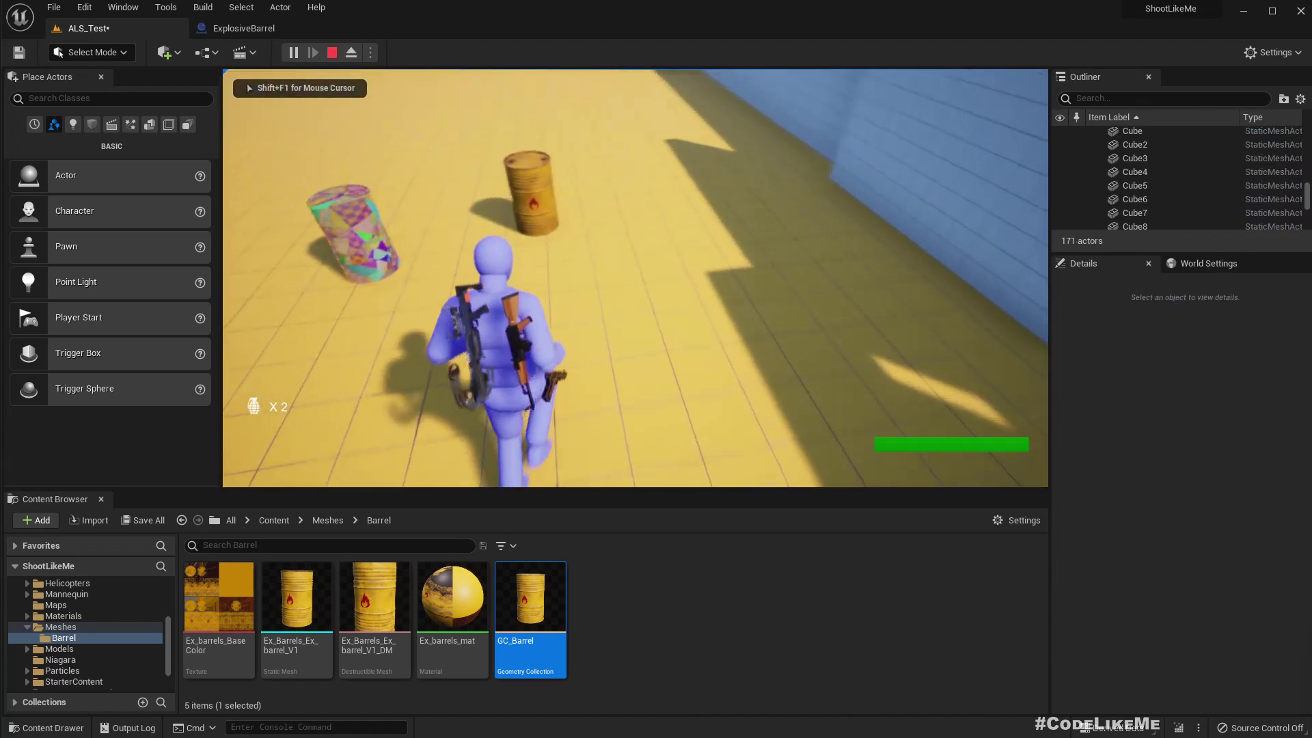
{"action": "key", "text": "w"}
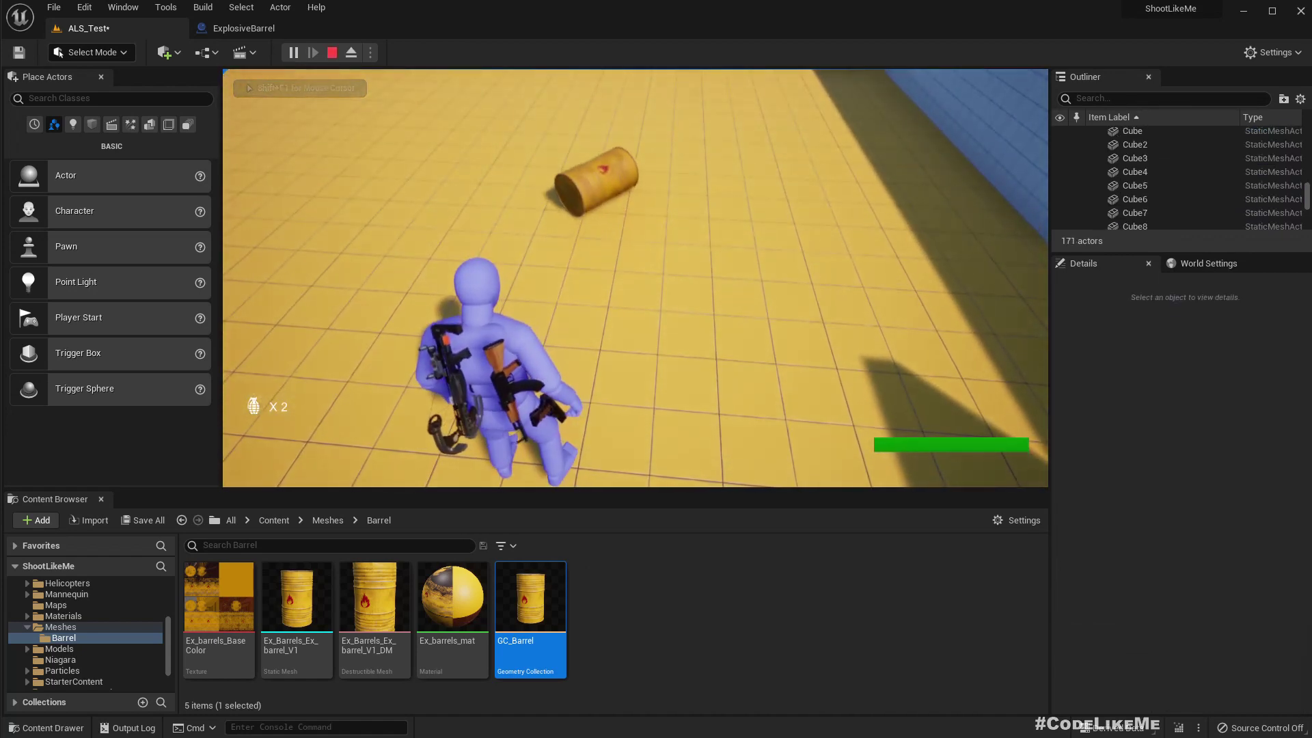
{"action": "key", "text": "Escape"}
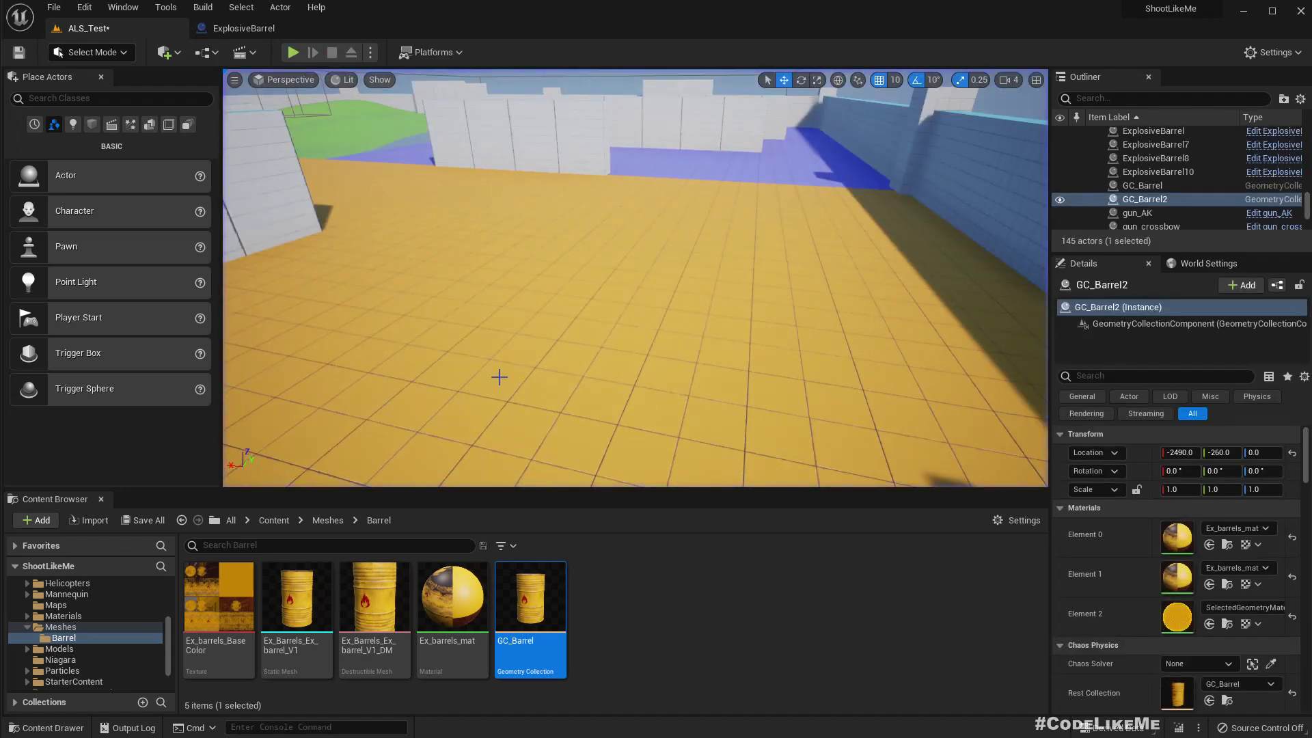
{"action": "key", "text": "f"}
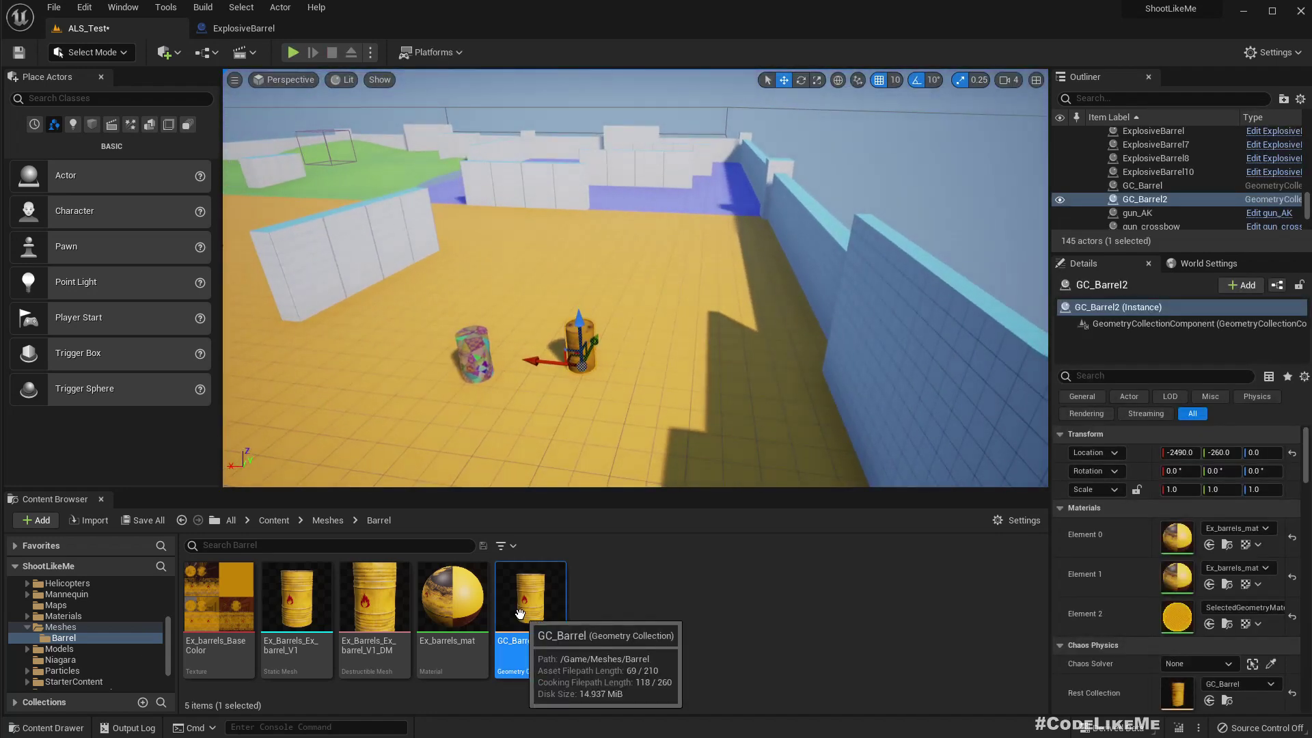
{"action": "left_click", "coordinate": [104, 52]}
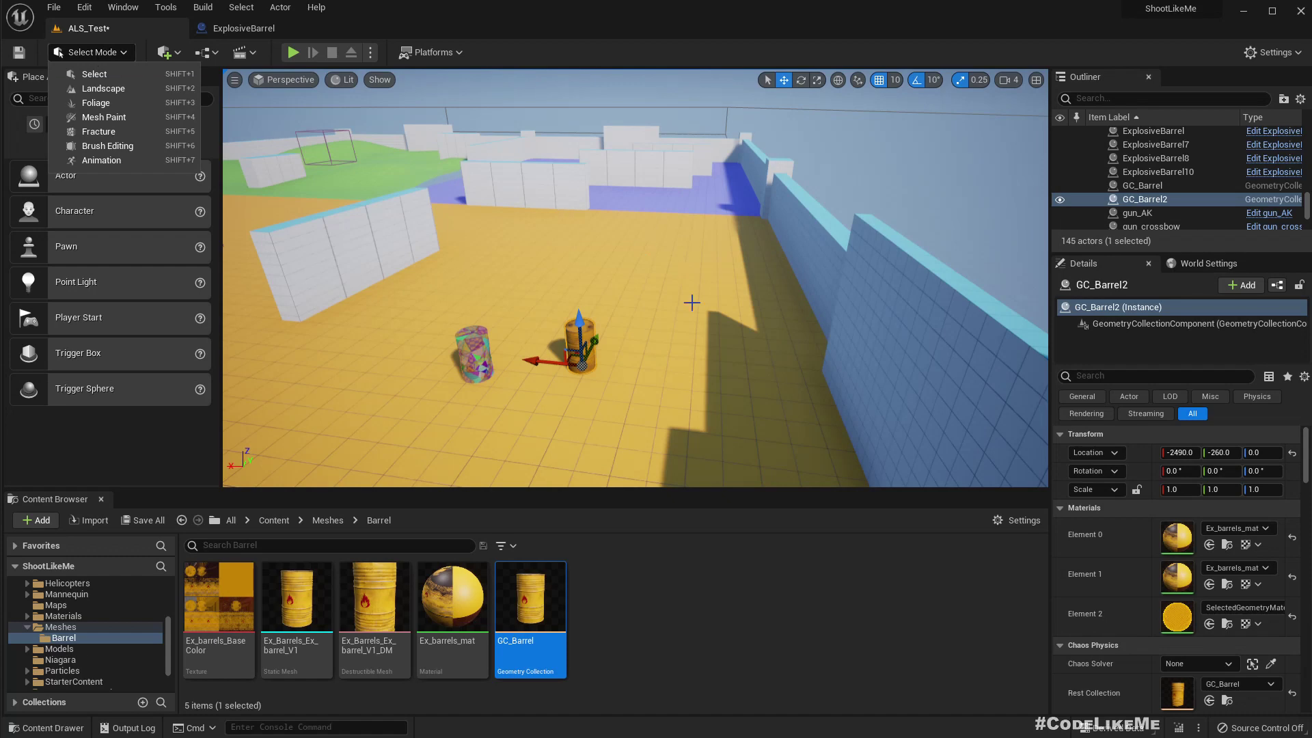
{"action": "left_click", "coordinate": [709, 599]}
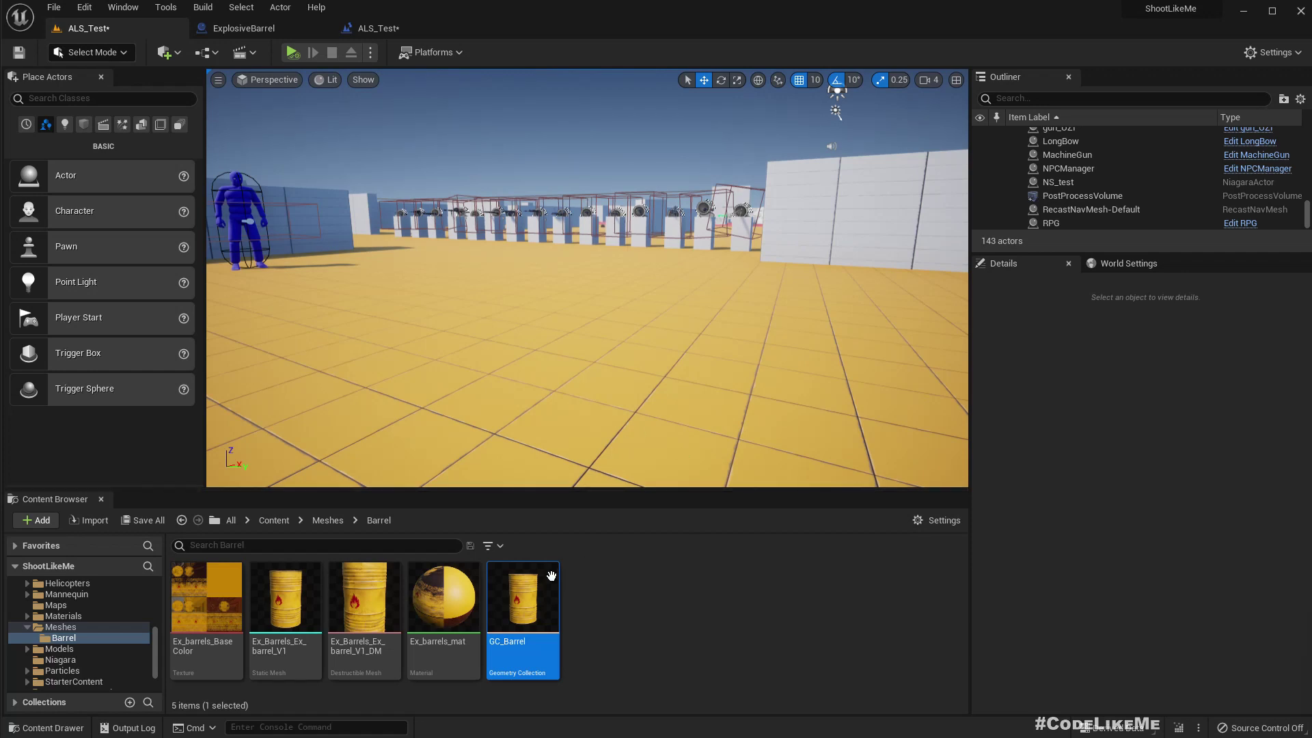
{"action": "right_click_drag", "start_coordinate": [504, 372], "coordinate": [519, 372]}
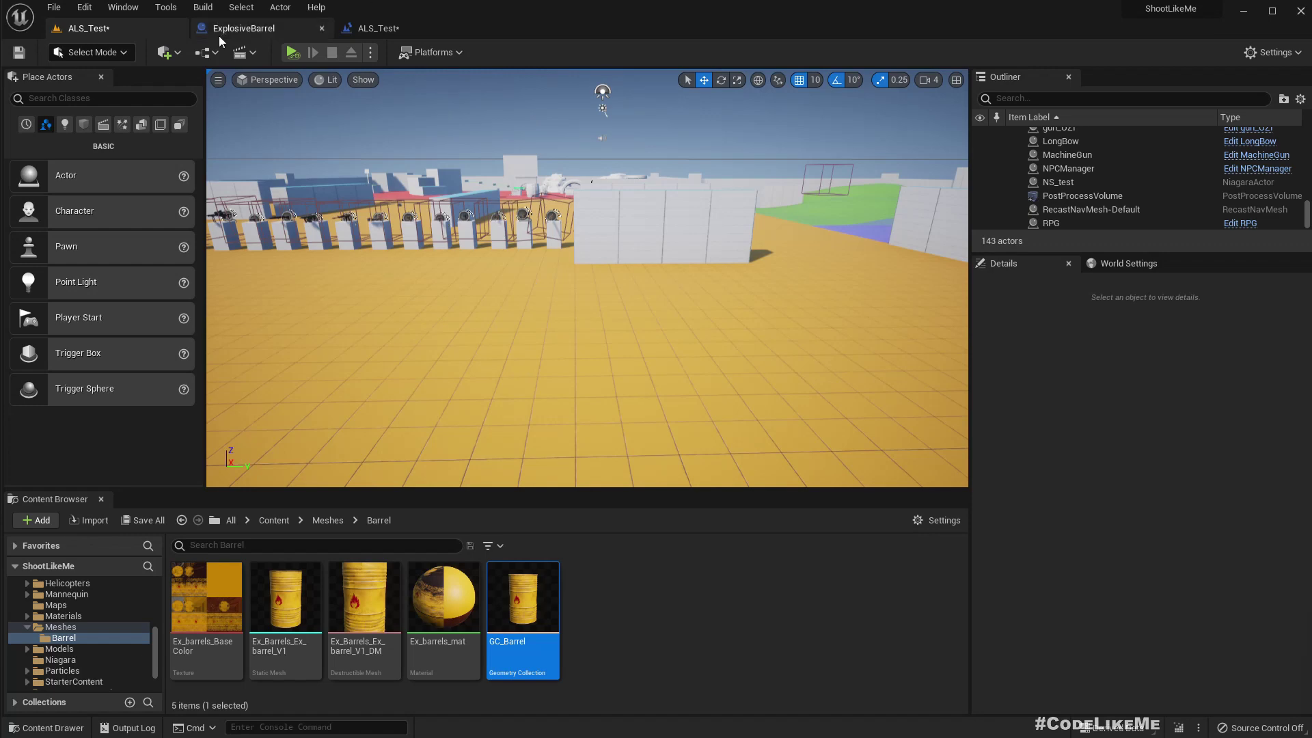
Step: Examine the Apply Radius Damage node in the ExplosiveBarrel blueprint's event graph
{"action": "left_click", "coordinate": [244, 28]}
{"action": "right_click_drag", "start_coordinate": [669, 542], "coordinate": [606, 523]}
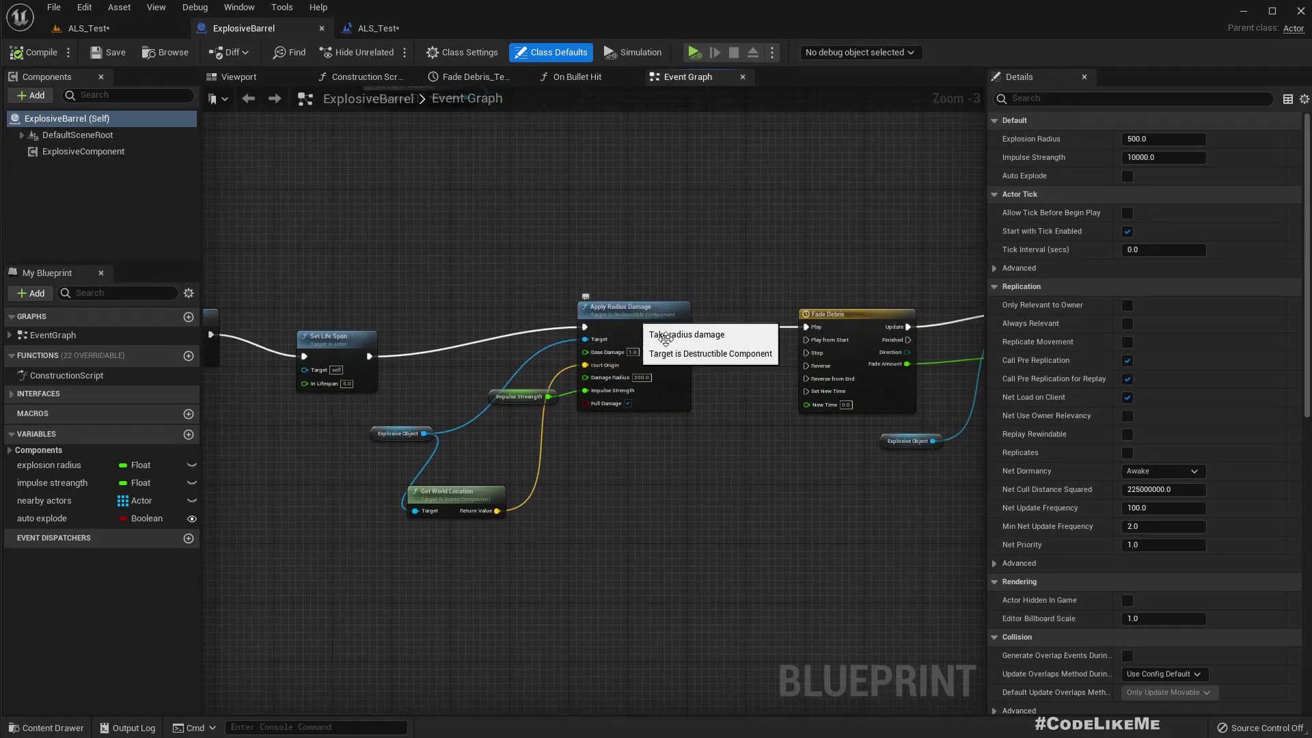
{"action": "scroll", "coordinate": [612, 320], "scroll_direction": "up", "scroll_amount": 3}
{"action": "scroll", "coordinate": [681, 352], "scroll_direction": "down", "scroll_amount": 3}
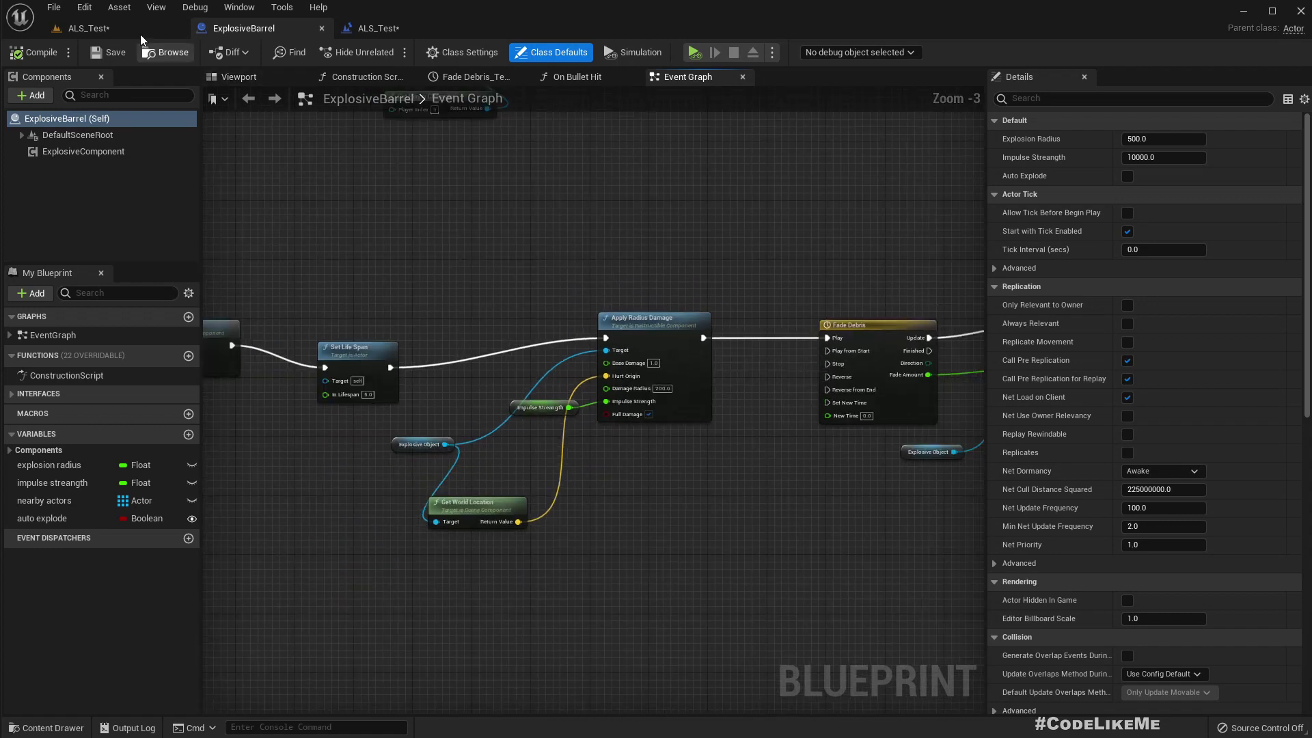
Step: Place GC_Barrel on the ALS_Test level's open floor and raise it well above the ground
{"action": "left_click", "coordinate": [108, 26]}
{"action": "left_click_drag", "start_coordinate": [547, 607], "coordinate": [609, 369]}
{"action": "right_click_drag", "start_coordinate": [609, 369], "coordinate": [656, 324]}
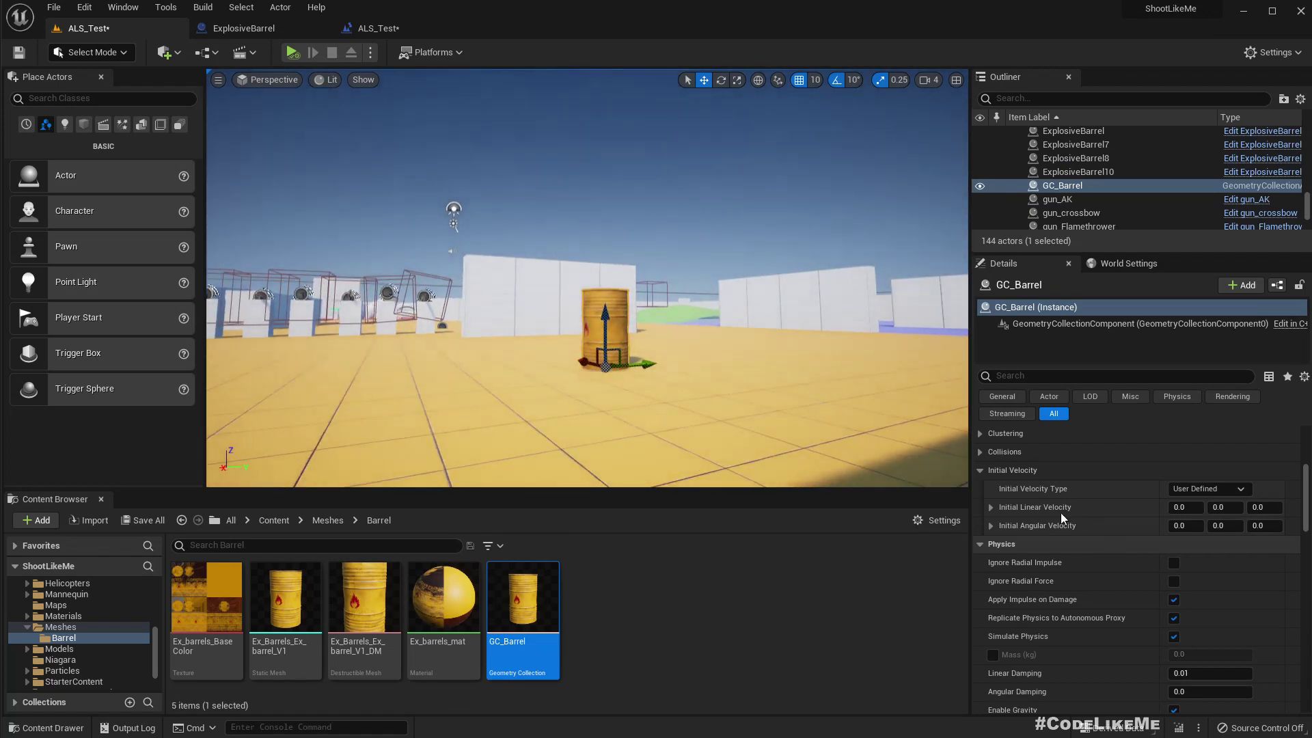
{"action": "left_click_drag", "start_coordinate": [604, 321], "coordinate": [566, 140]}
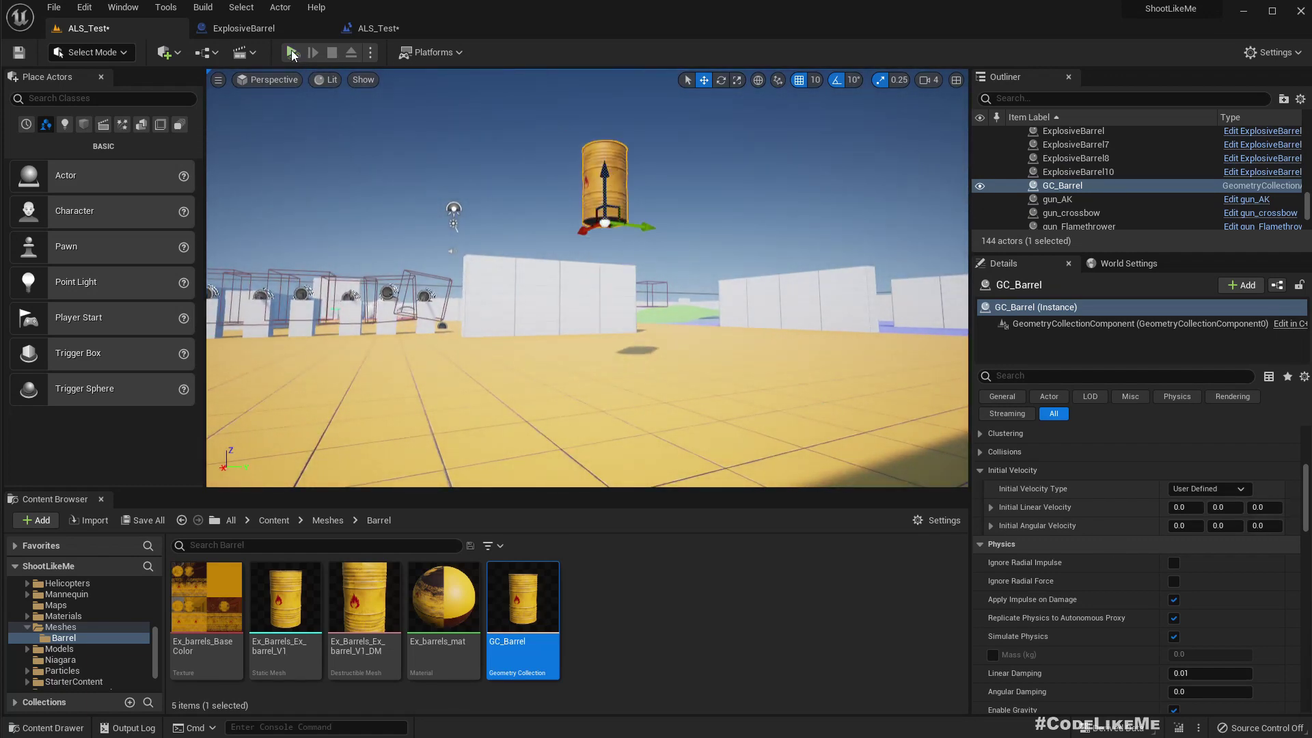
Step: Simulate the level to check how the raised GC_Barrel behaves when it drops to the floor
{"action": "left_click", "coordinate": [370, 52]}
{"action": "left_click", "coordinate": [425, 165]}
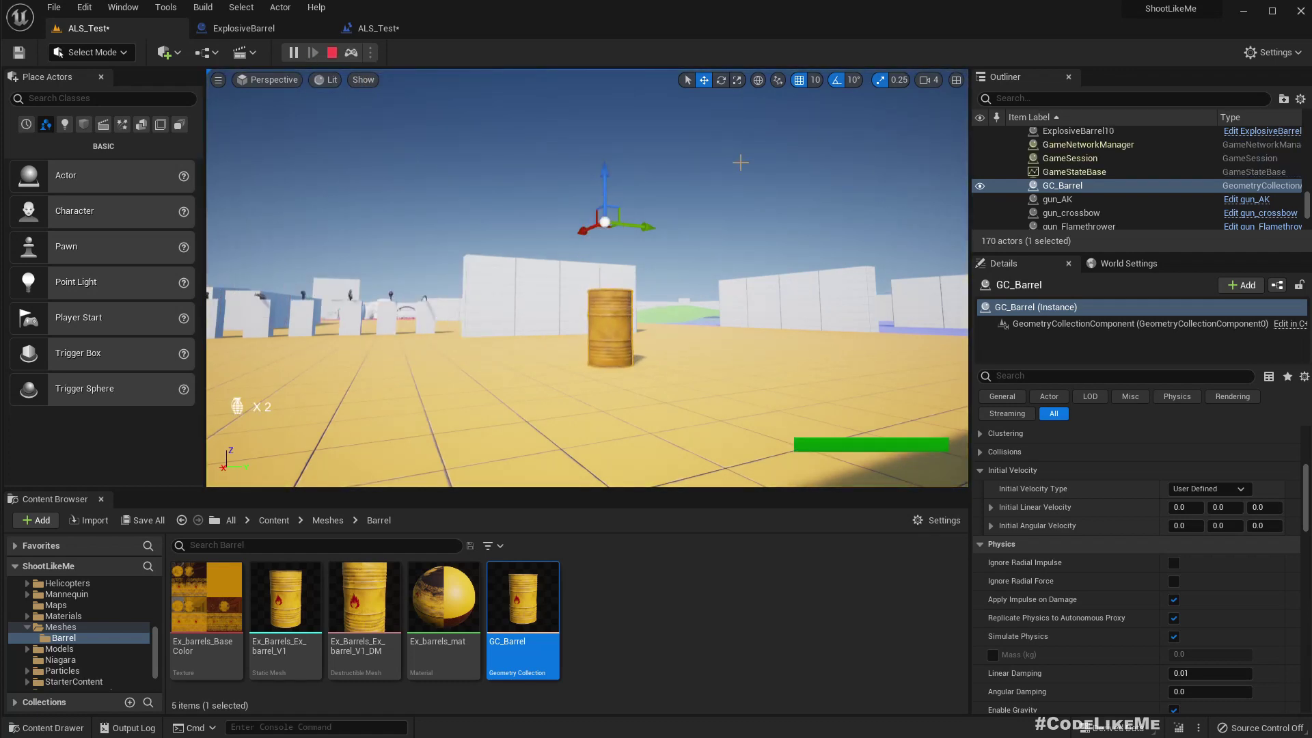
{"action": "left_click", "coordinate": [740, 162]}
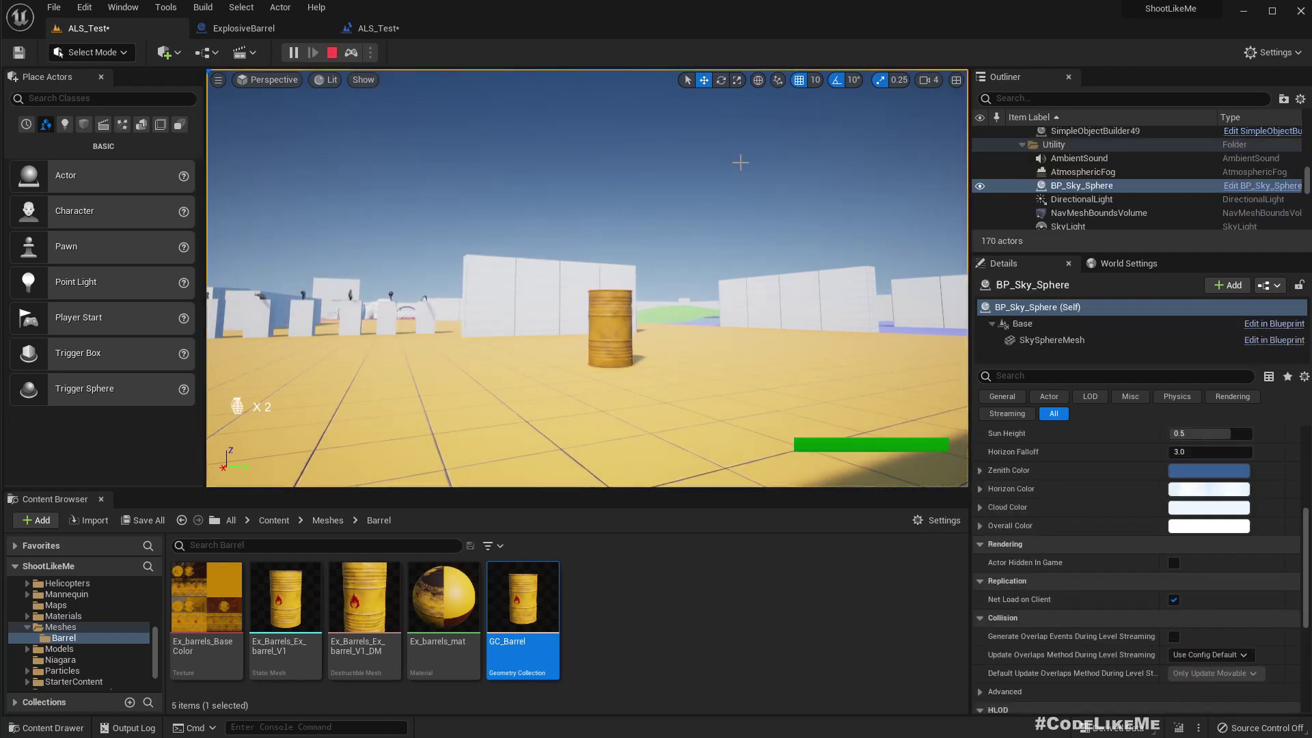
Step: Stop the simulation, look through GC_Barrel's physics and collision properties, and filter its details by "thr" to find the damage thresholds
{"action": "left_click", "coordinate": [332, 53]}
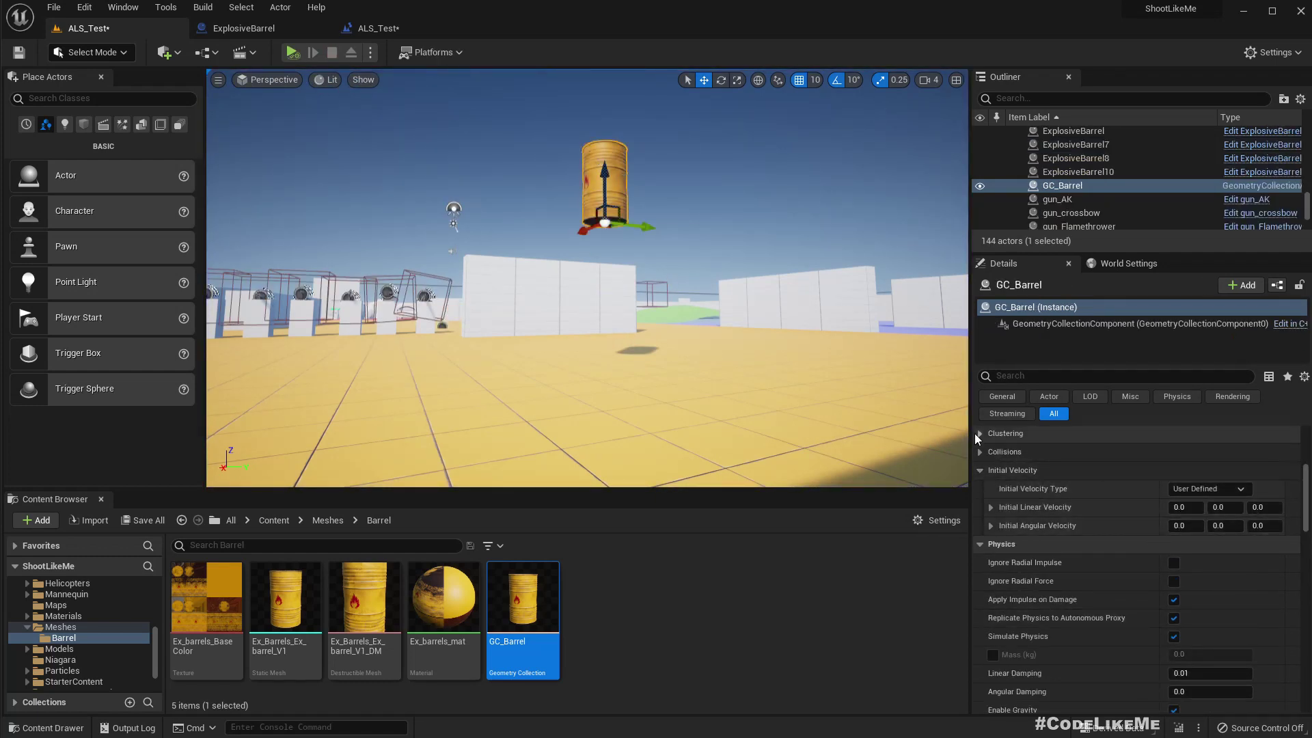
{"action": "scroll", "coordinate": [1067, 514], "scroll_direction": "down", "scroll_amount": 5}
{"action": "scroll", "coordinate": [1068, 520], "scroll_direction": "up", "scroll_amount": 10}
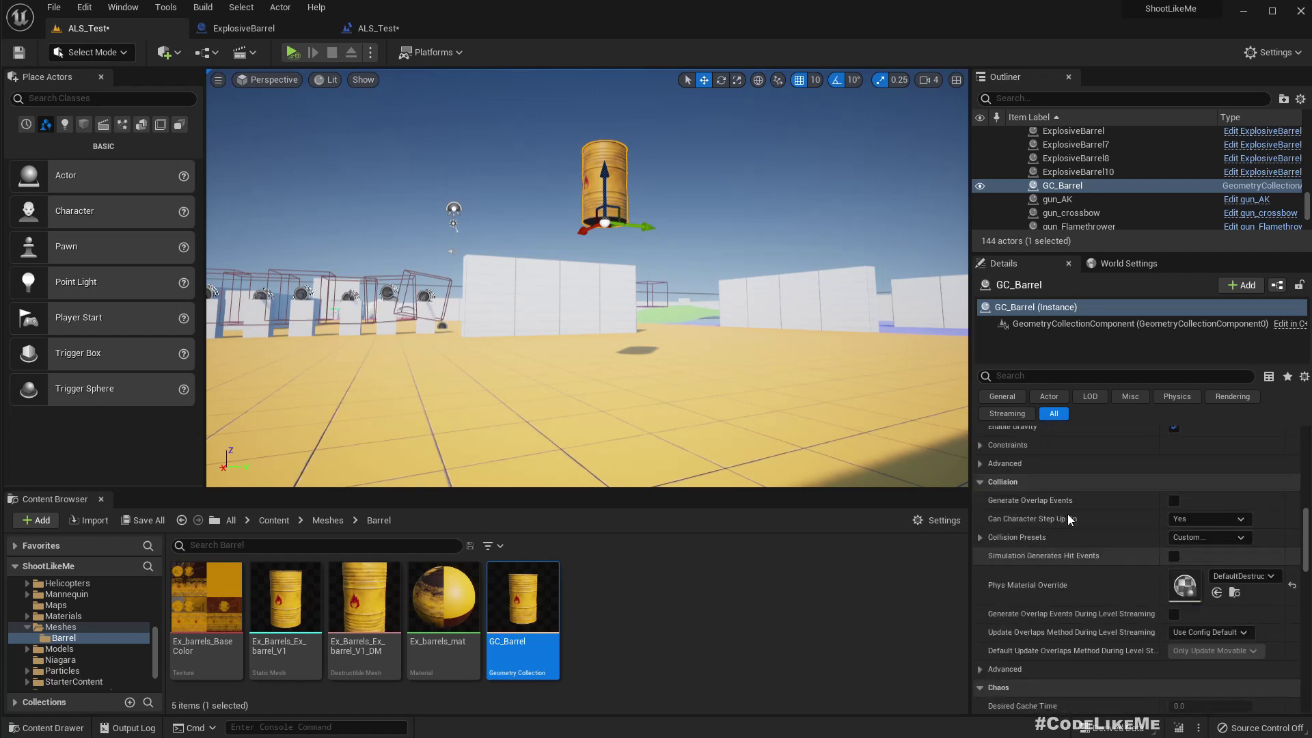
{"action": "scroll", "coordinate": [1067, 514], "scroll_direction": "up", "scroll_amount": 4}
{"action": "scroll", "coordinate": [1067, 514], "scroll_direction": "down", "scroll_amount": 5}
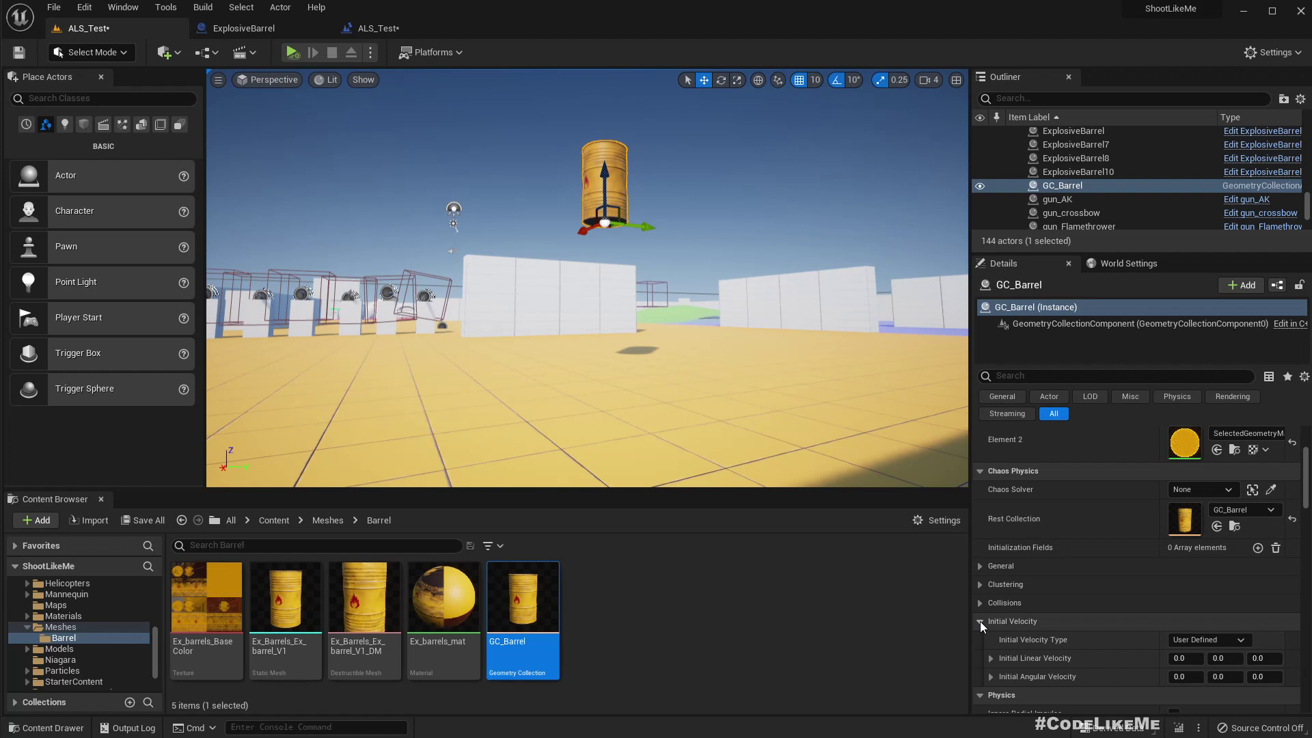
{"action": "left_click", "coordinate": [1106, 185]}
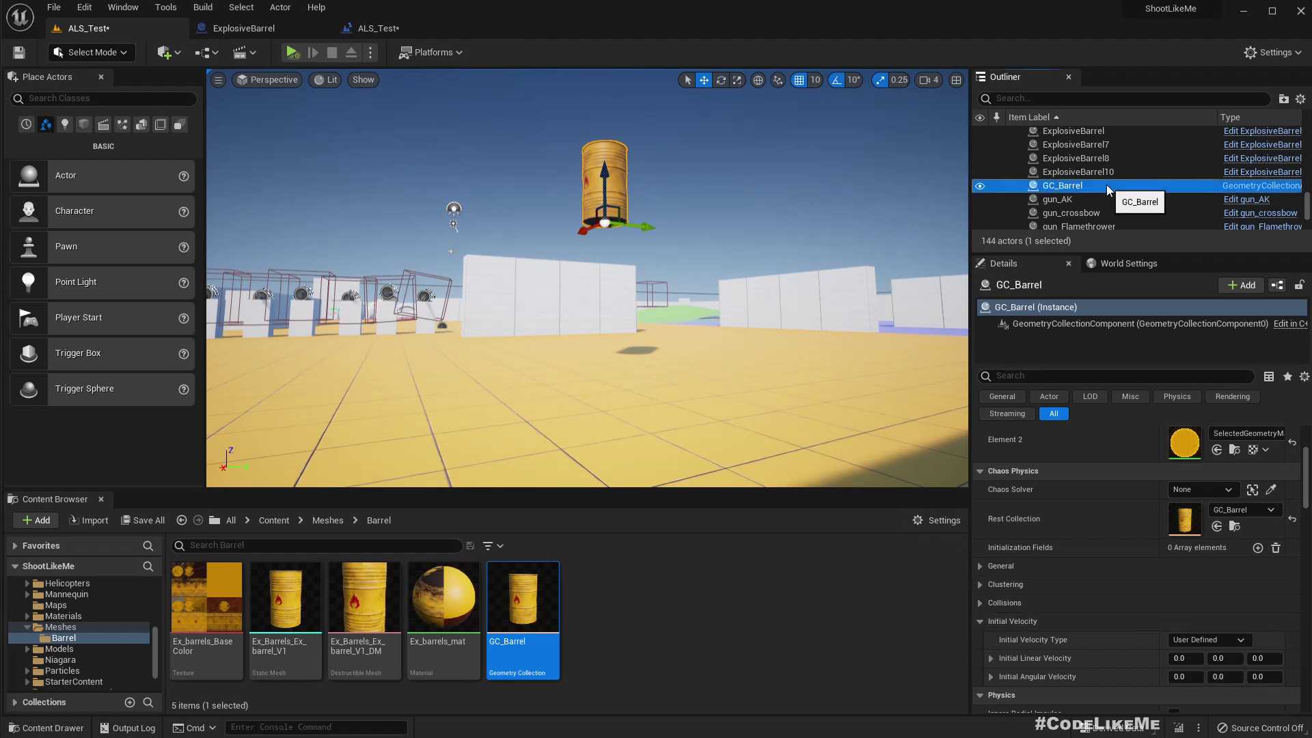
{"action": "scroll", "coordinate": [1227, 576], "scroll_direction": "down", "scroll_amount": 1}
{"action": "scroll", "coordinate": [1227, 576], "scroll_direction": "down", "scroll_amount": 5}
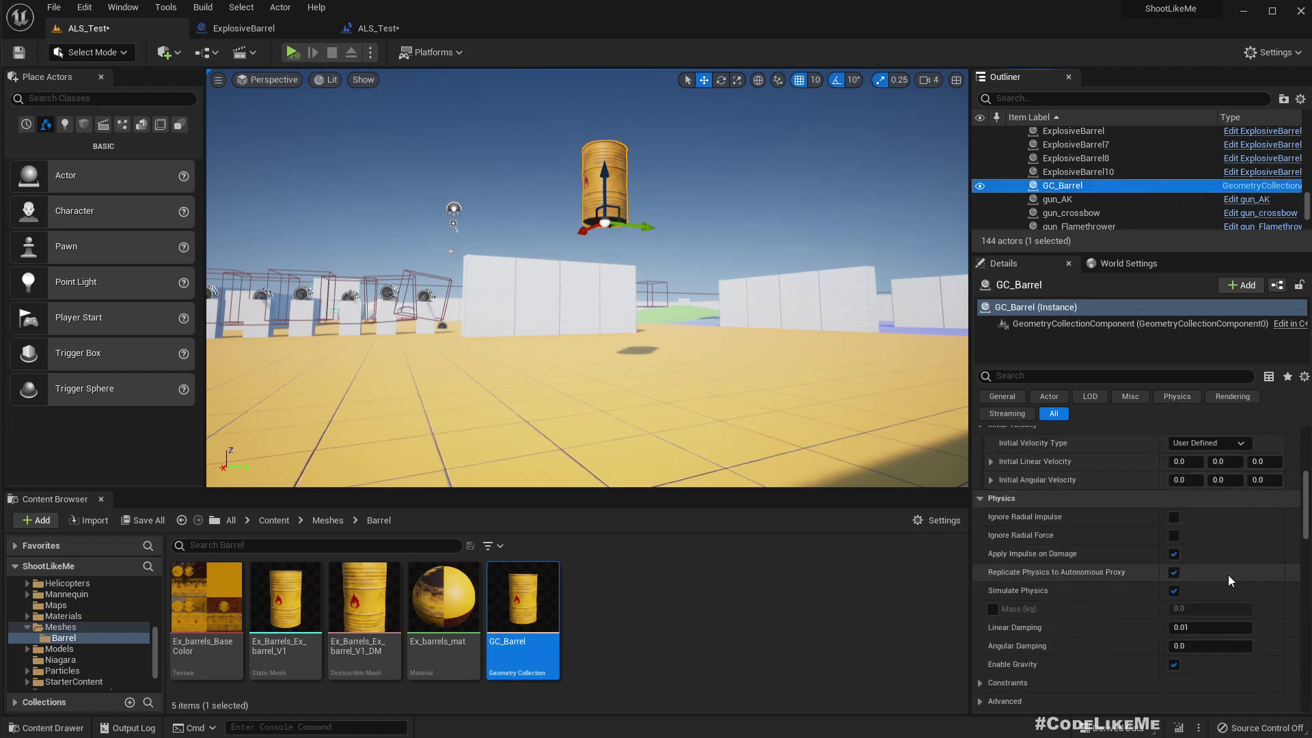
{"action": "scroll", "coordinate": [1228, 577], "scroll_direction": "down", "scroll_amount": 3}
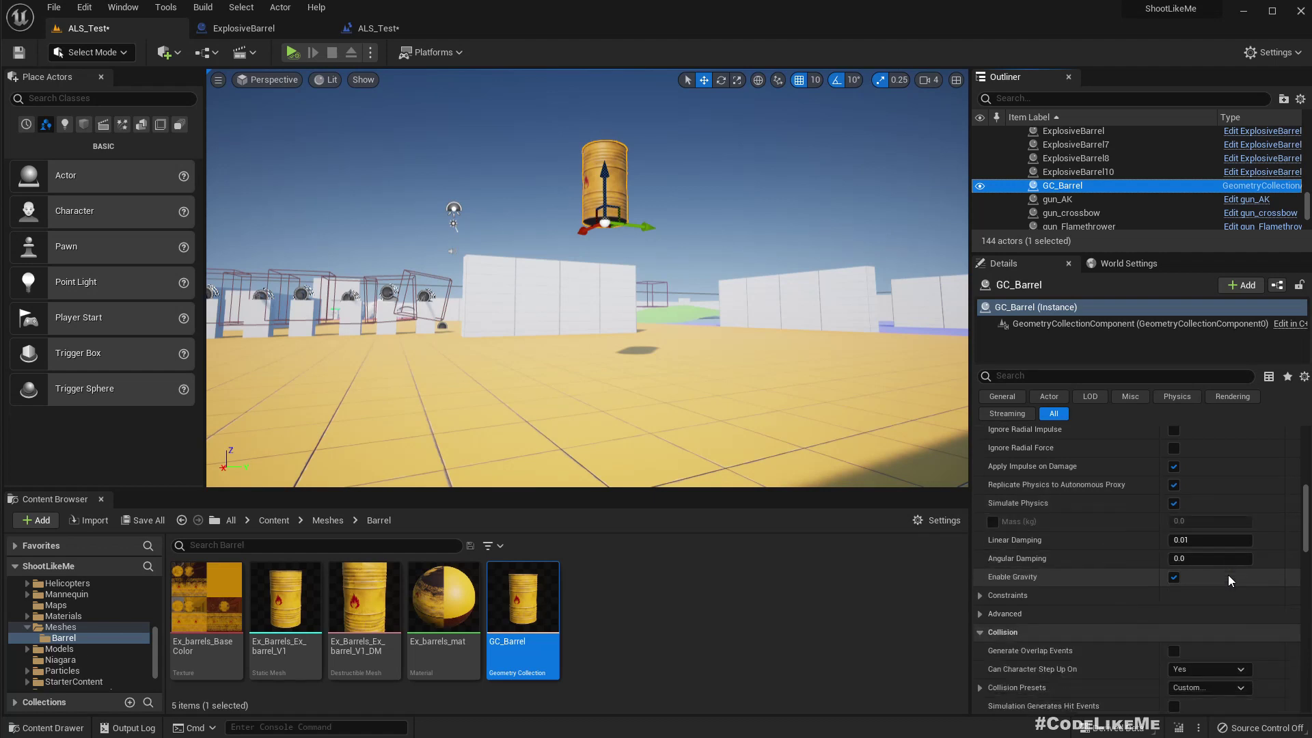
{"action": "scroll", "coordinate": [1228, 575], "scroll_direction": "down", "scroll_amount": 4}
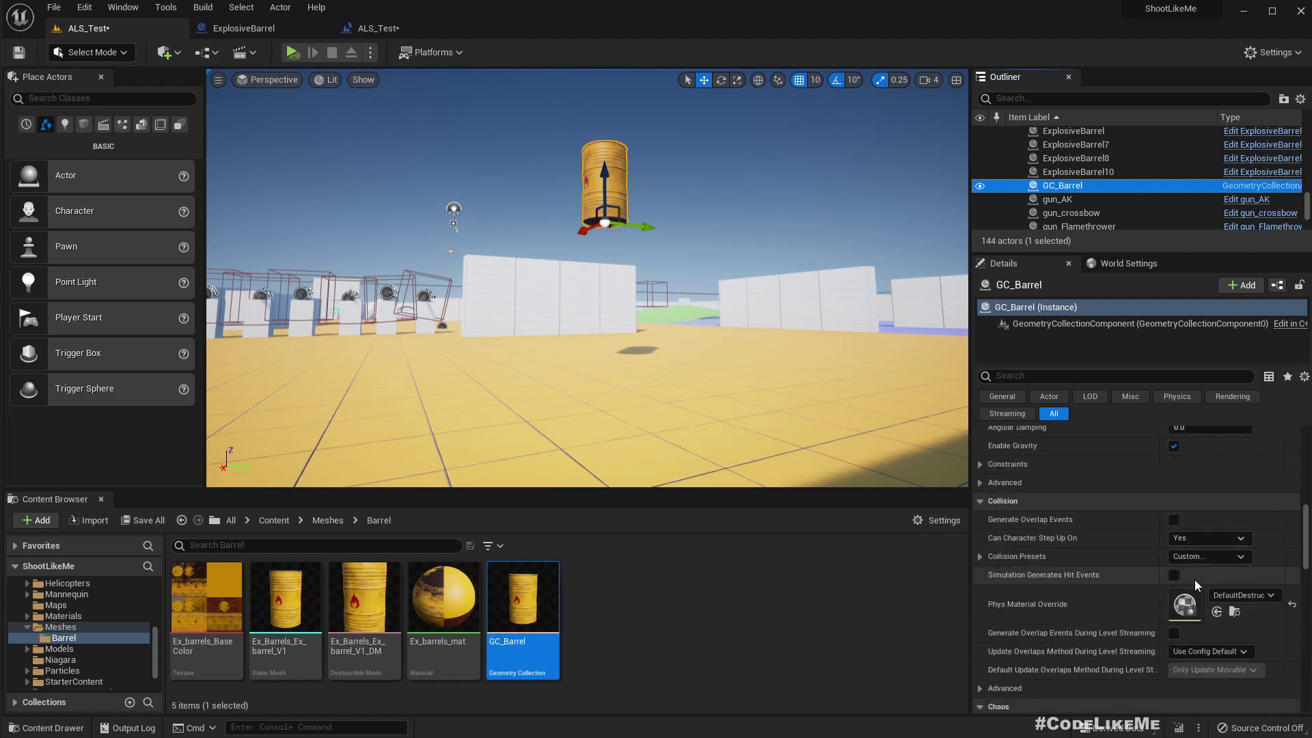
{"action": "scroll", "coordinate": [1194, 579], "scroll_direction": "down", "scroll_amount": 7}
{"action": "scroll", "coordinate": [1081, 629], "scroll_direction": "up", "scroll_amount": 7}
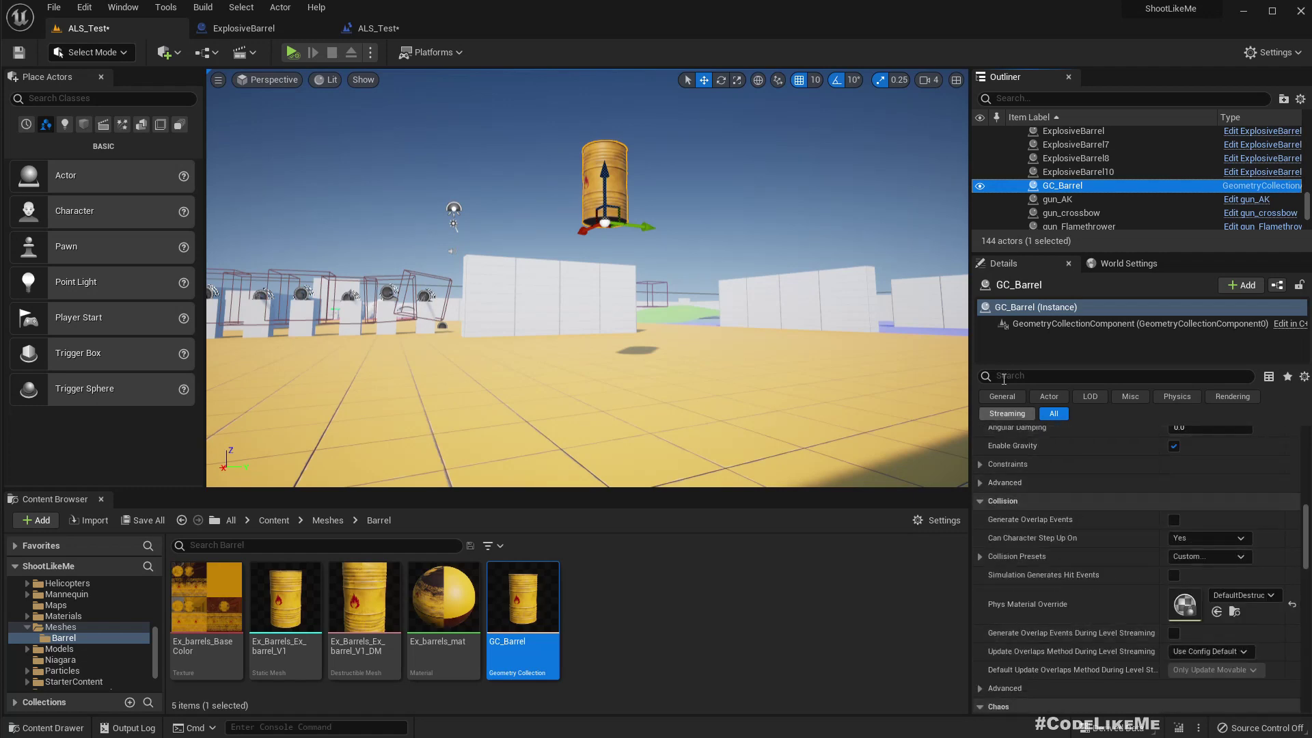
{"action": "left_click", "coordinate": [1003, 376]}
{"action": "type", "text": "thr"}
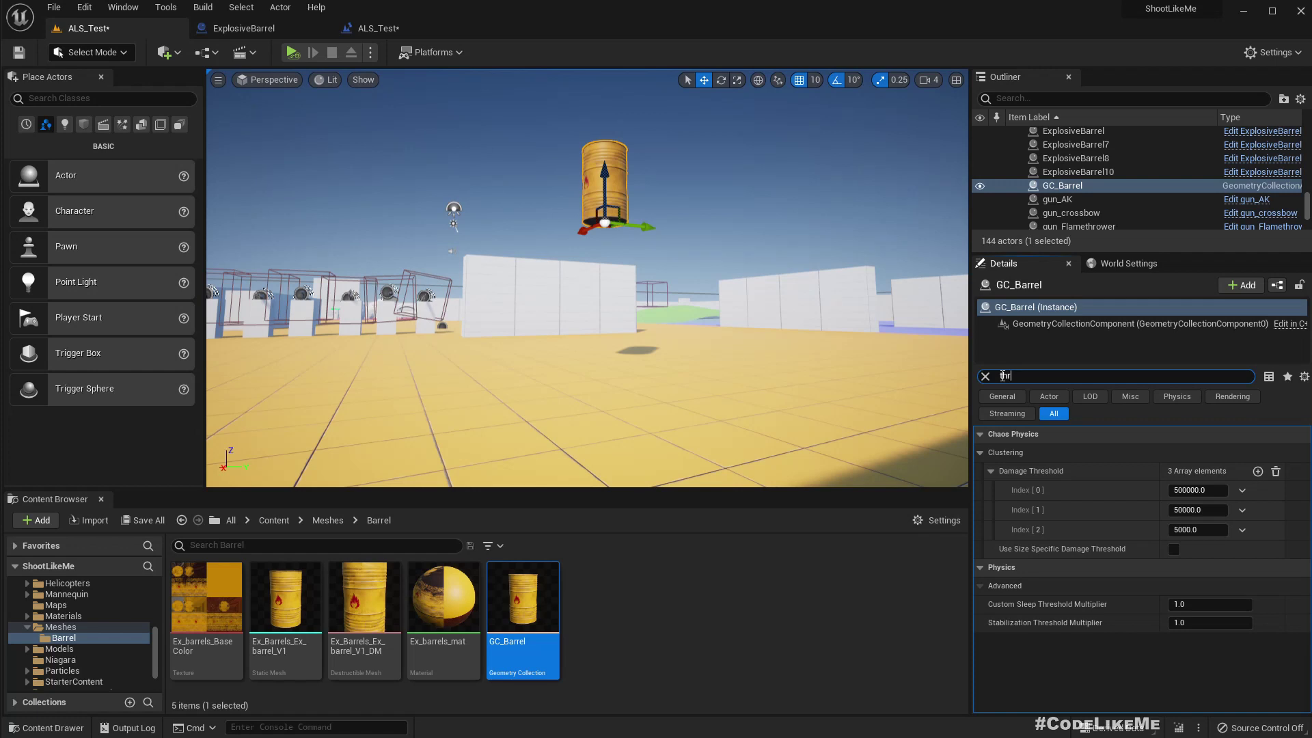
Step: Try Damage Threshold values of 100, 200 and 300 for indices 0 to 2 of GC_Barrel, and undo them
{"action": "left_click", "coordinate": [1219, 491]}
{"action": "type", "text": "100"}
{"action": "key", "text": "Tab"}
{"action": "type", "text": "200"}
{"action": "key", "text": "Tab"}
{"action": "type", "text": "3"}
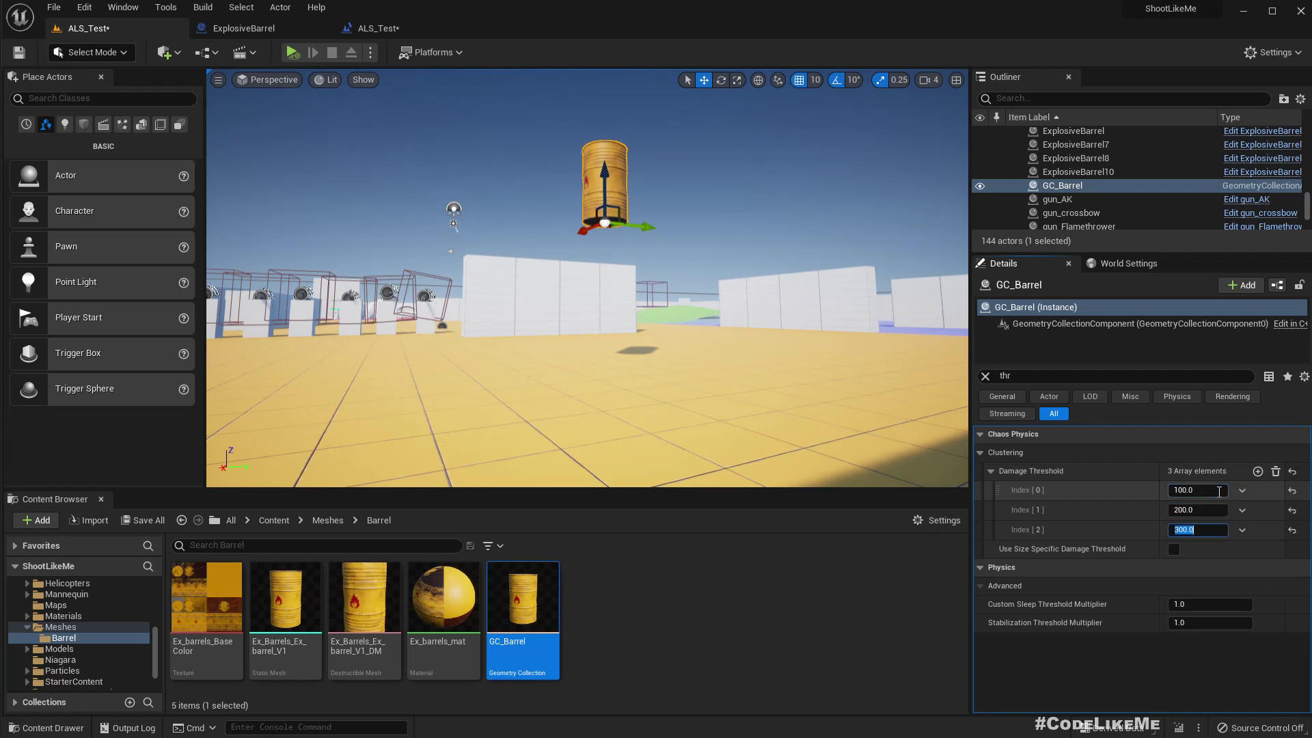
{"action": "left_click", "coordinate": [1110, 521]}
{"action": "key", "text": "ctrl+z"}
{"action": "key", "text": "ctrl+z"}
{"action": "key", "text": "ctrl+z"}
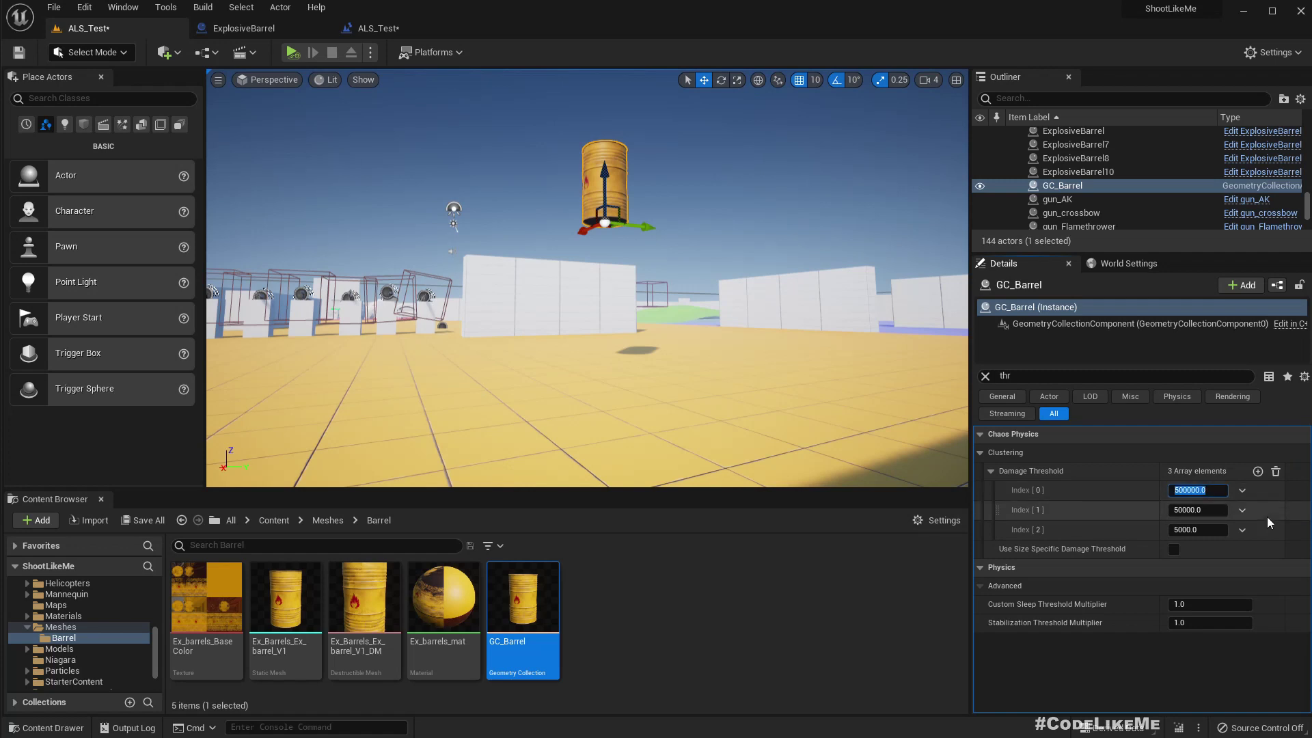
Step: Set all three Damage Threshold values of the placed GC_Barrel to 100
{"action": "key", "text": "BackSpace"}
{"action": "key", "text": "BackSpace"}
{"action": "key", "text": "BackSpace"}
{"action": "key", "text": "ctrl+a"}
{"action": "type", "text": "100"}
{"action": "key", "text": "Tab"}
{"action": "type", "text": "100"}
{"action": "key", "text": "Tab"}
{"action": "type", "text": "100"}
{"action": "key", "text": "Return"}
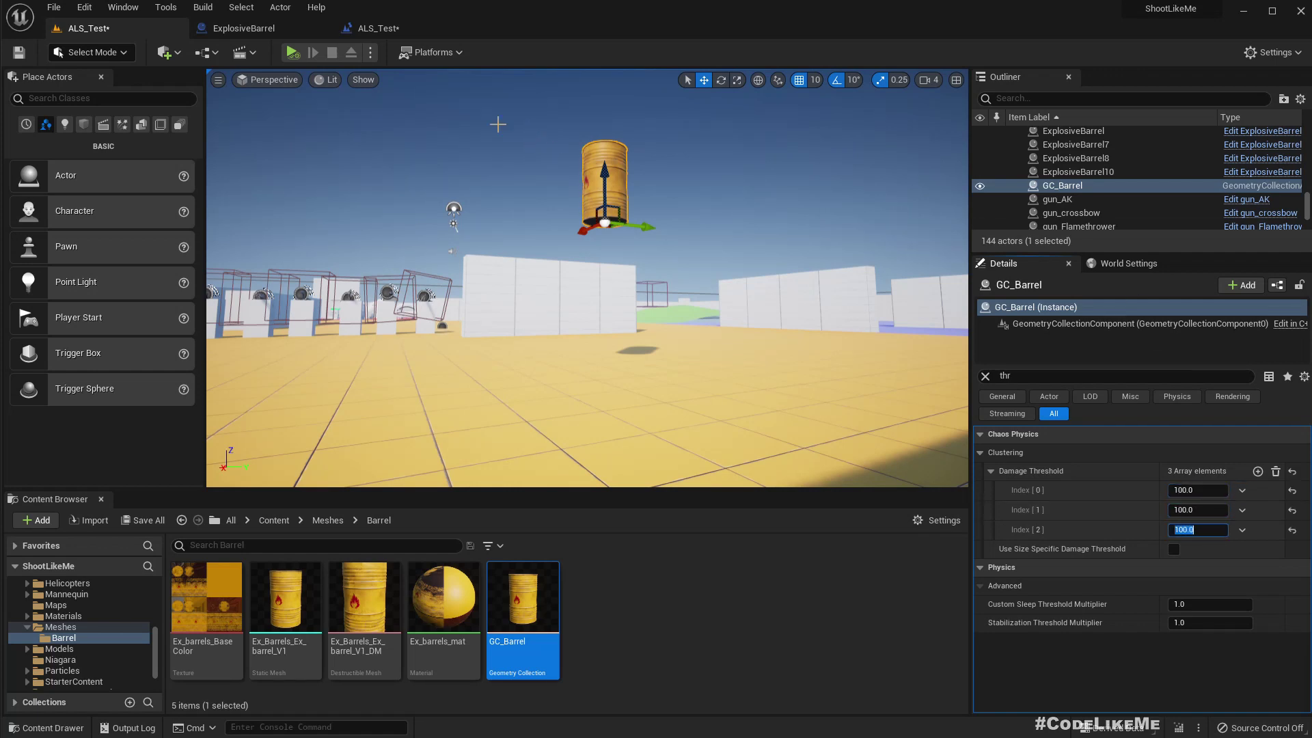
Step: Simulate the level to test the raised GC_Barrel's drop with its reduced damage thresholds
{"action": "left_click", "coordinate": [295, 54]}
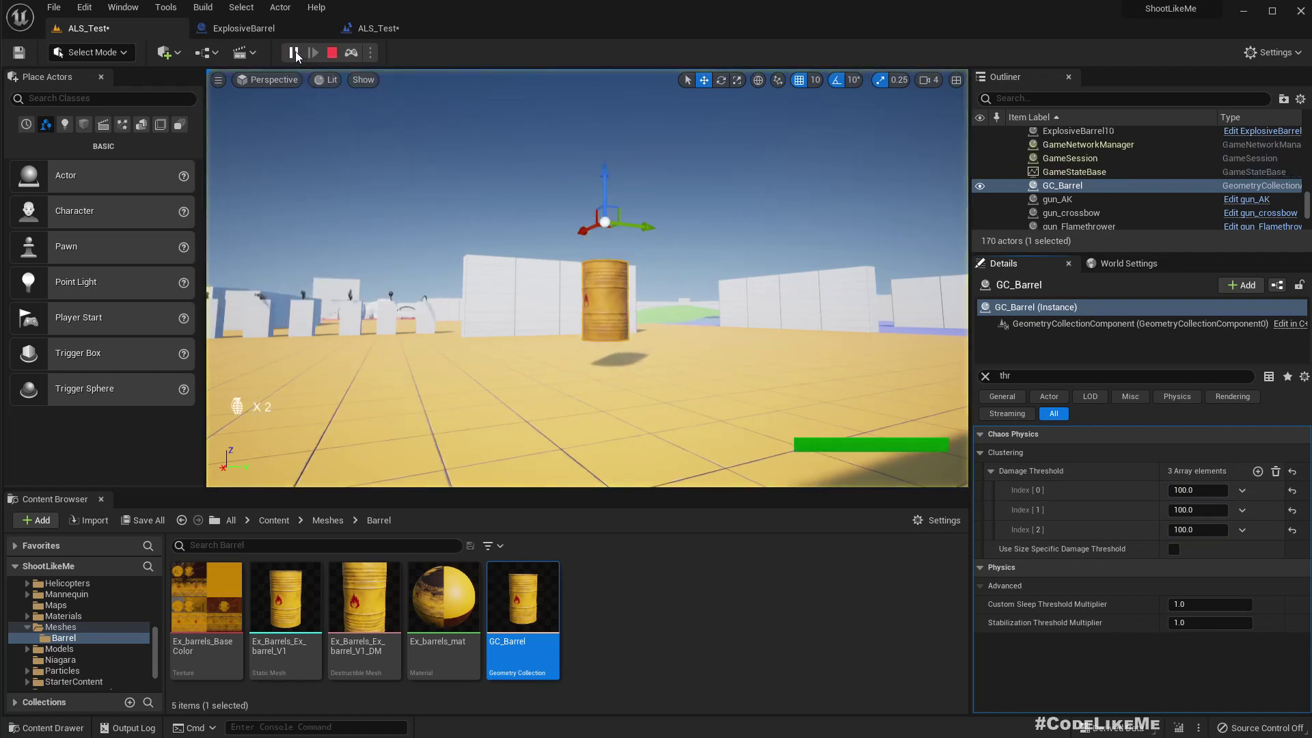